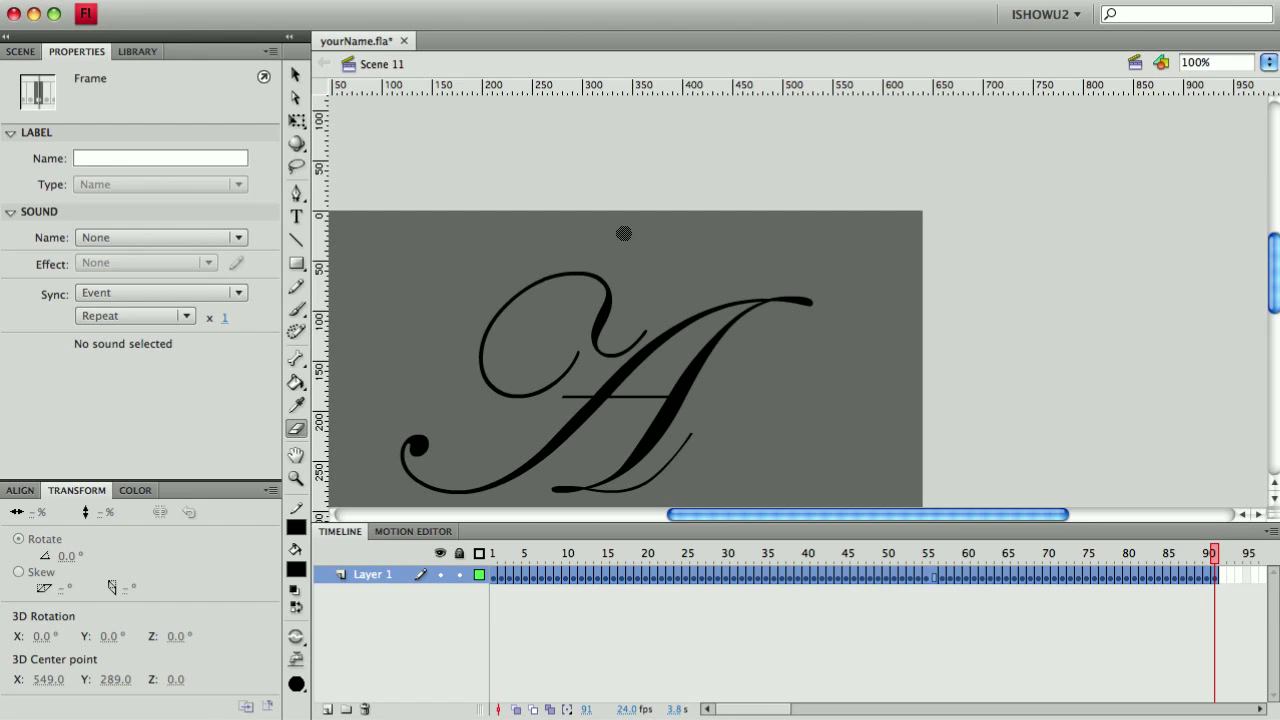
Switch to the Selection tool and play the script A animation from frame 1
key(v)
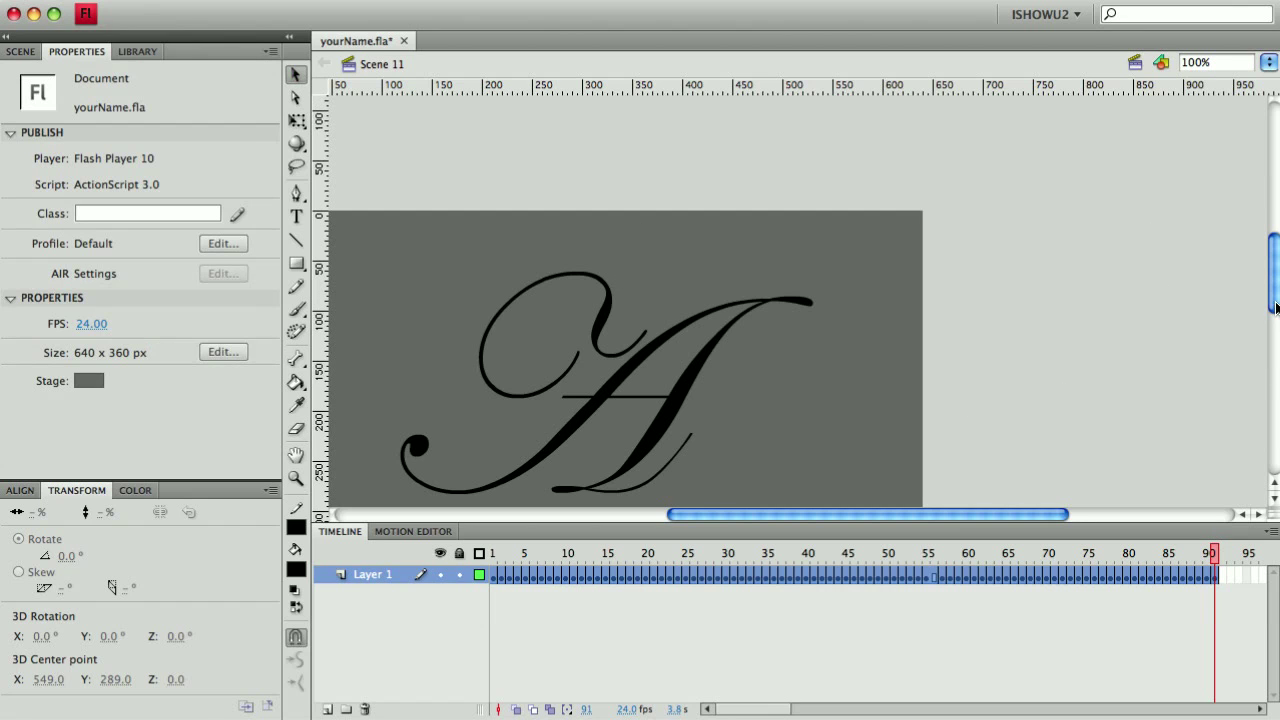
drag(1275, 307, 1276, 321)
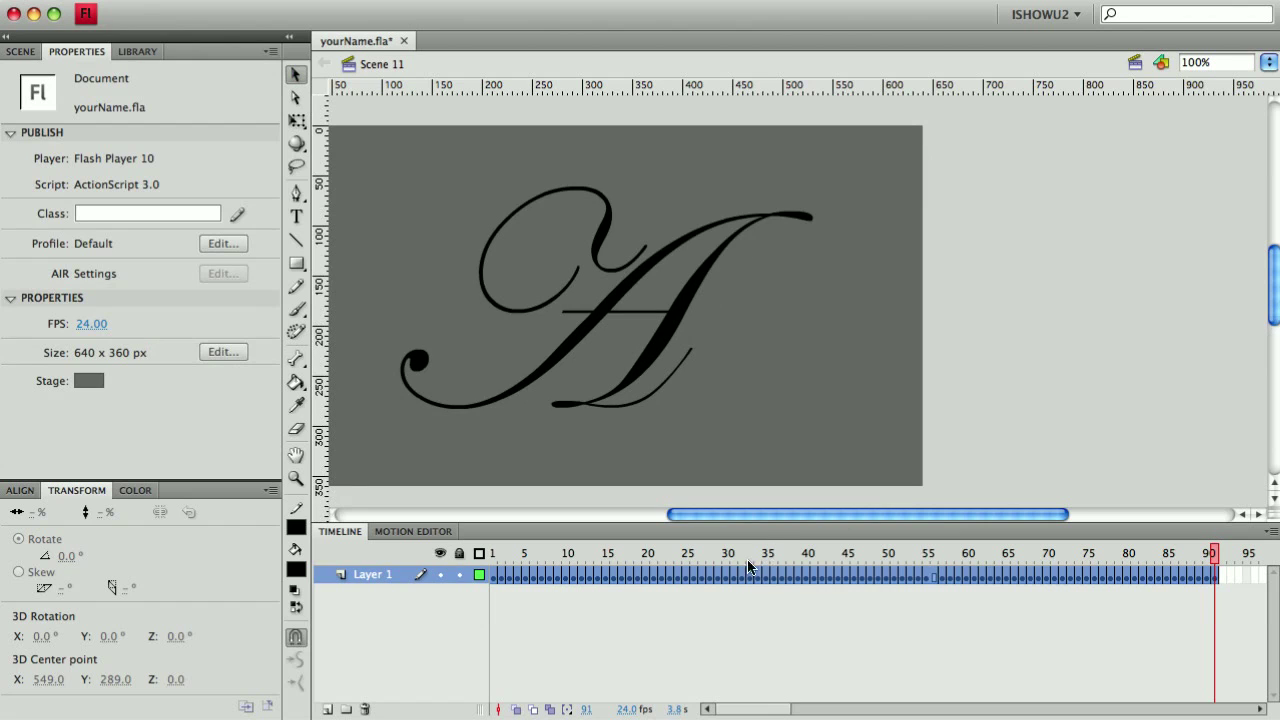
drag(765, 519, 731, 517)
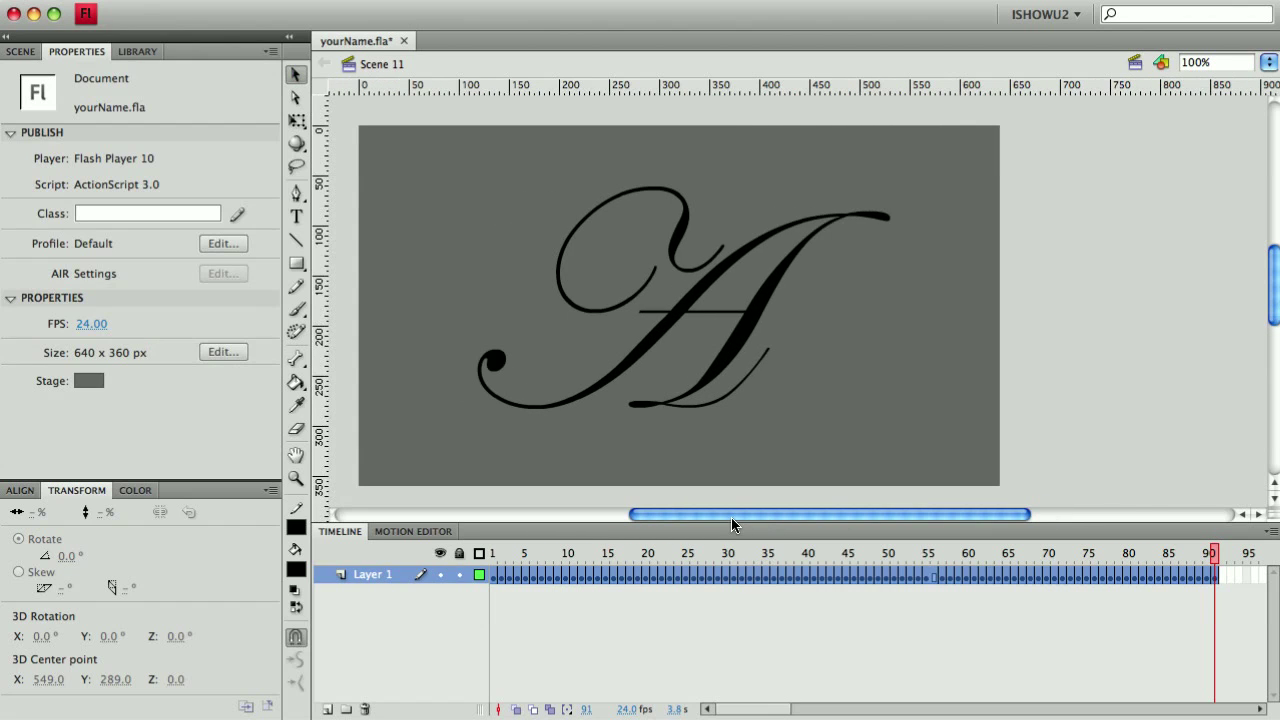
click(496, 558)
key(Return)
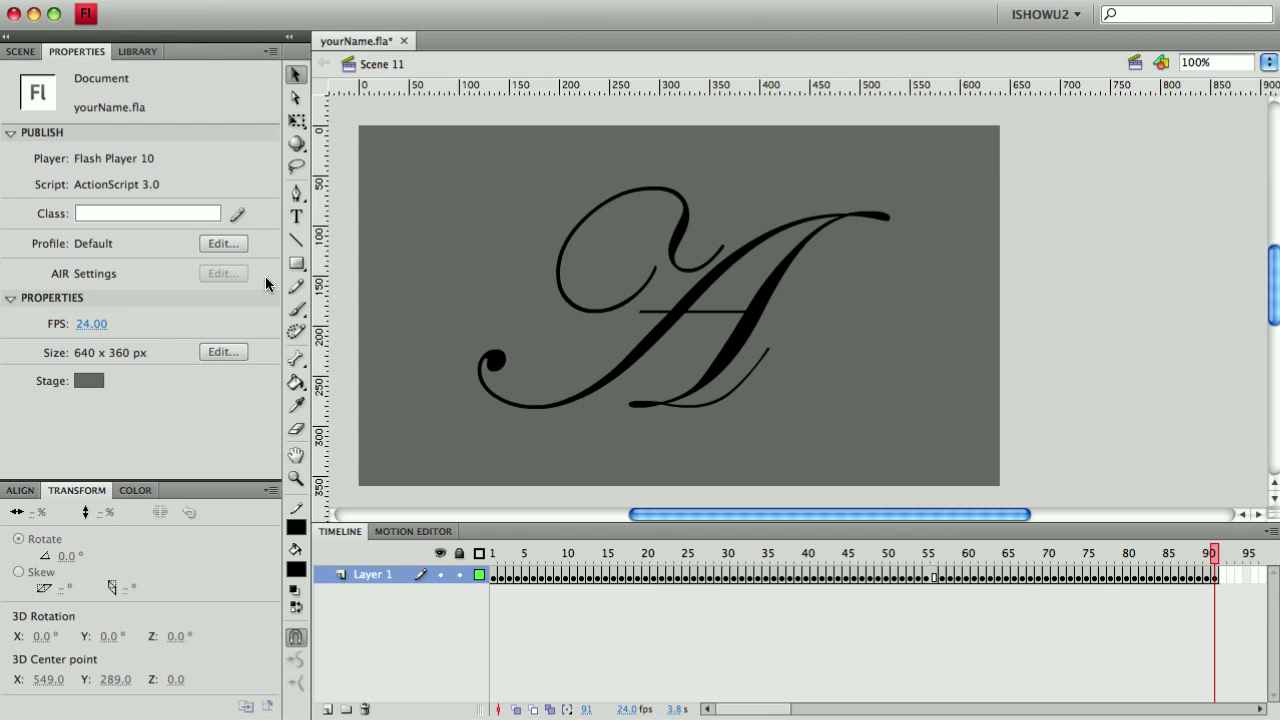
Select every frame on Layer 1 and copy them with Edit > Timeline > Copy Frames
click(134, 53)
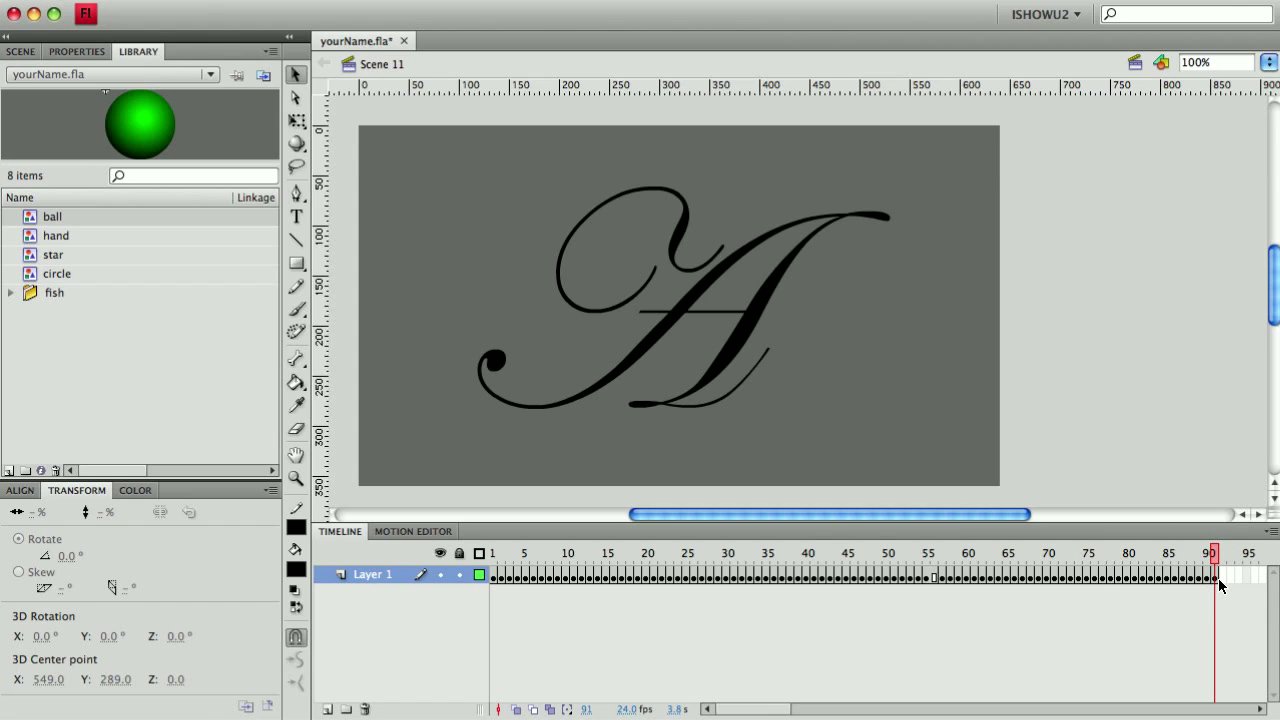
mouse_move(1220, 572)
mouse_down()
mouse_move(472, 576)
mouse_move(472, 592)
mouse_up()
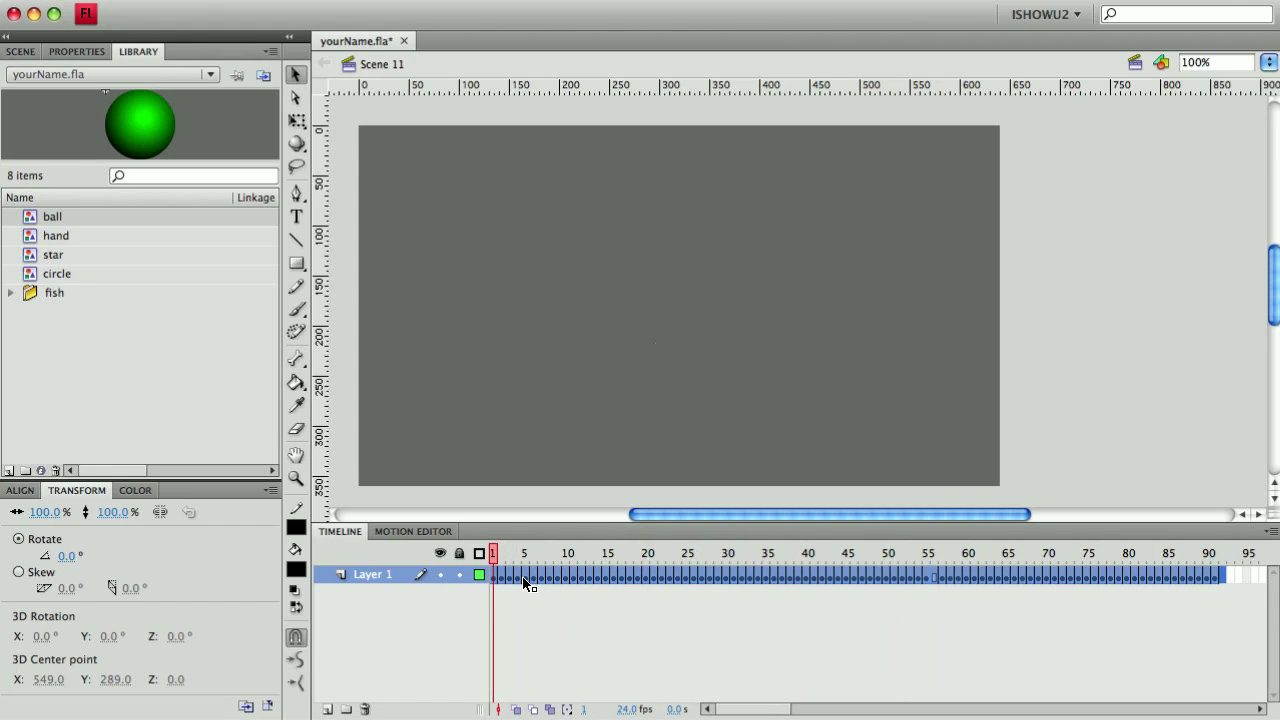
click(330, 2)
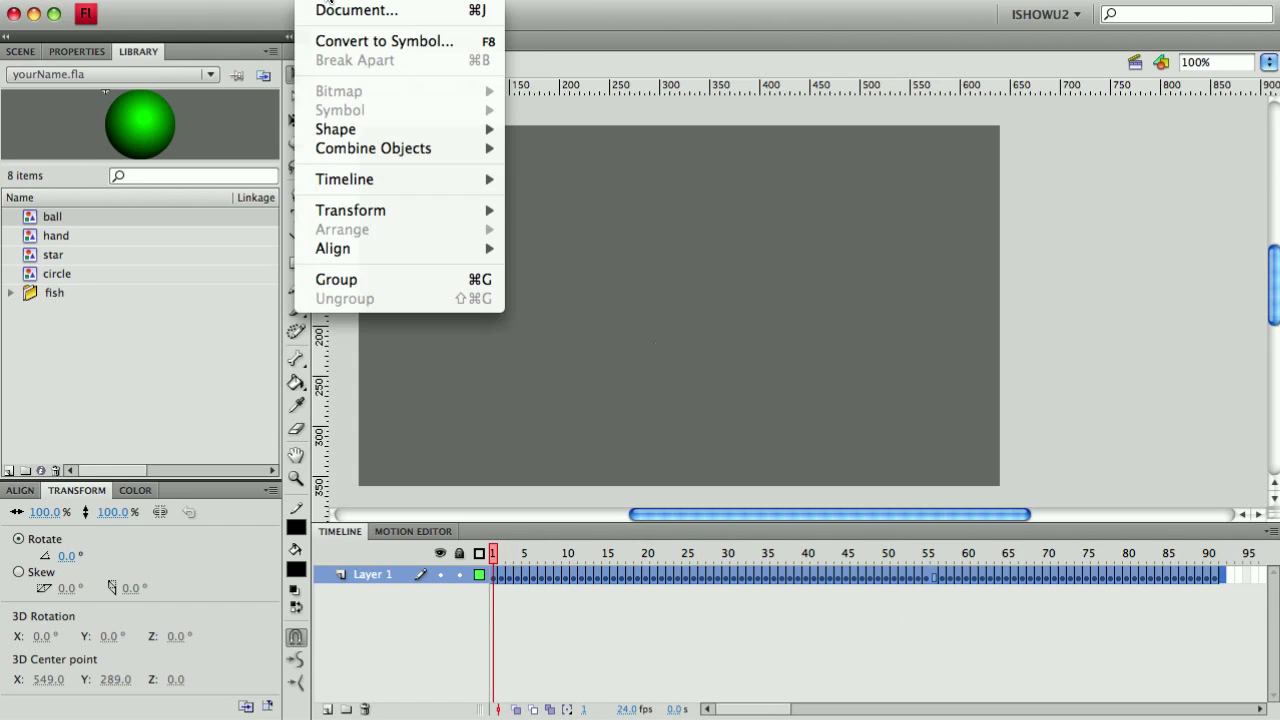
mouse_move(343, 186)
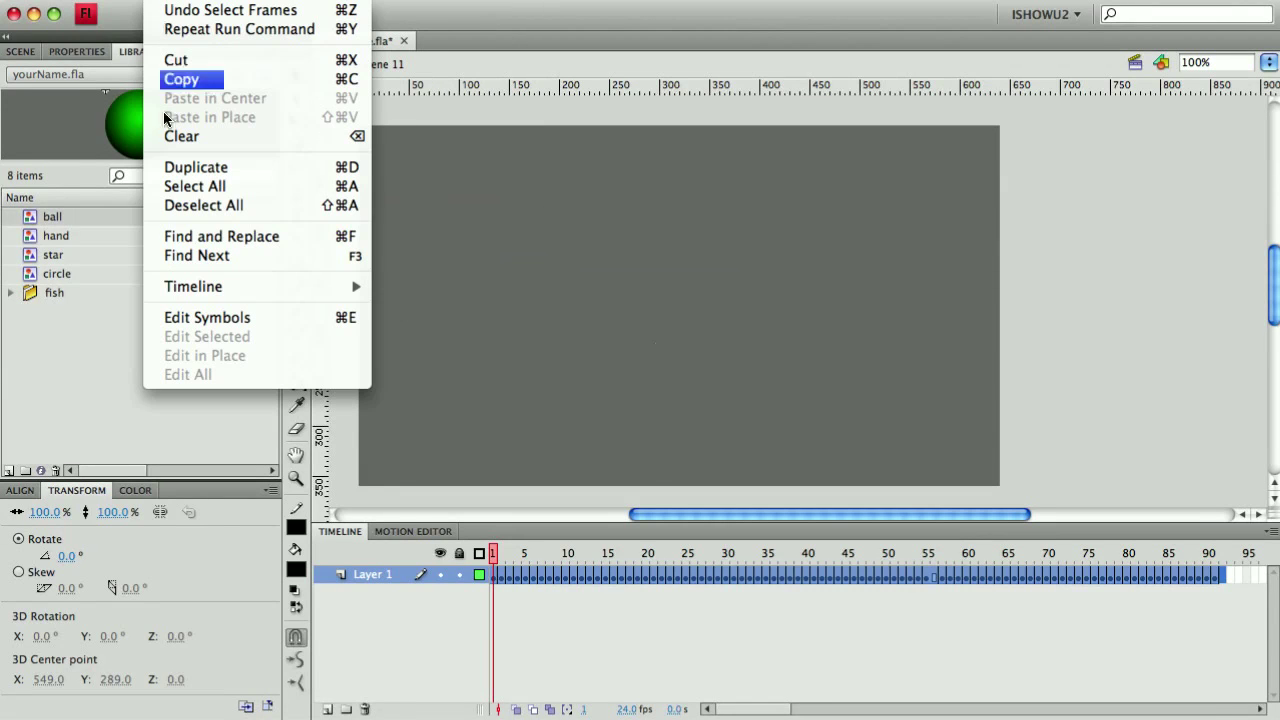
mouse_move(184, 292)
click(448, 337)
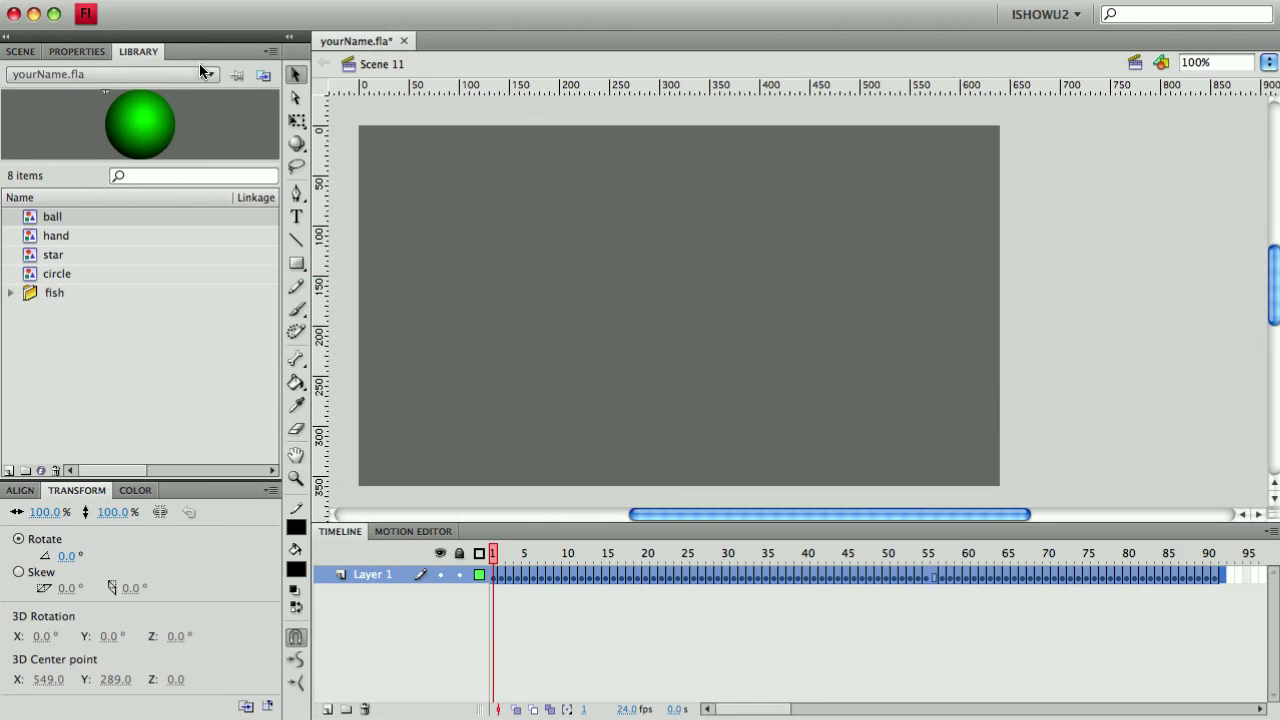
Create a new Graphic symbol named 'swirl' from the Library panel menu
click(271, 53)
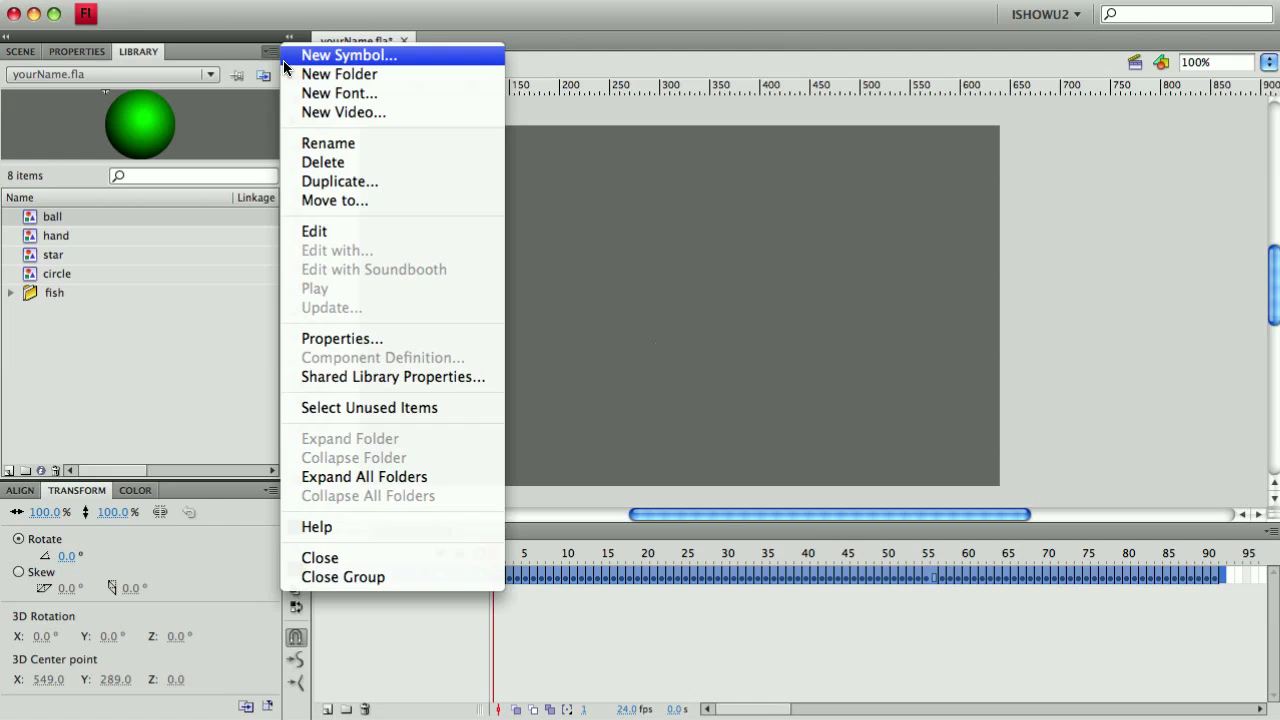
click(300, 58)
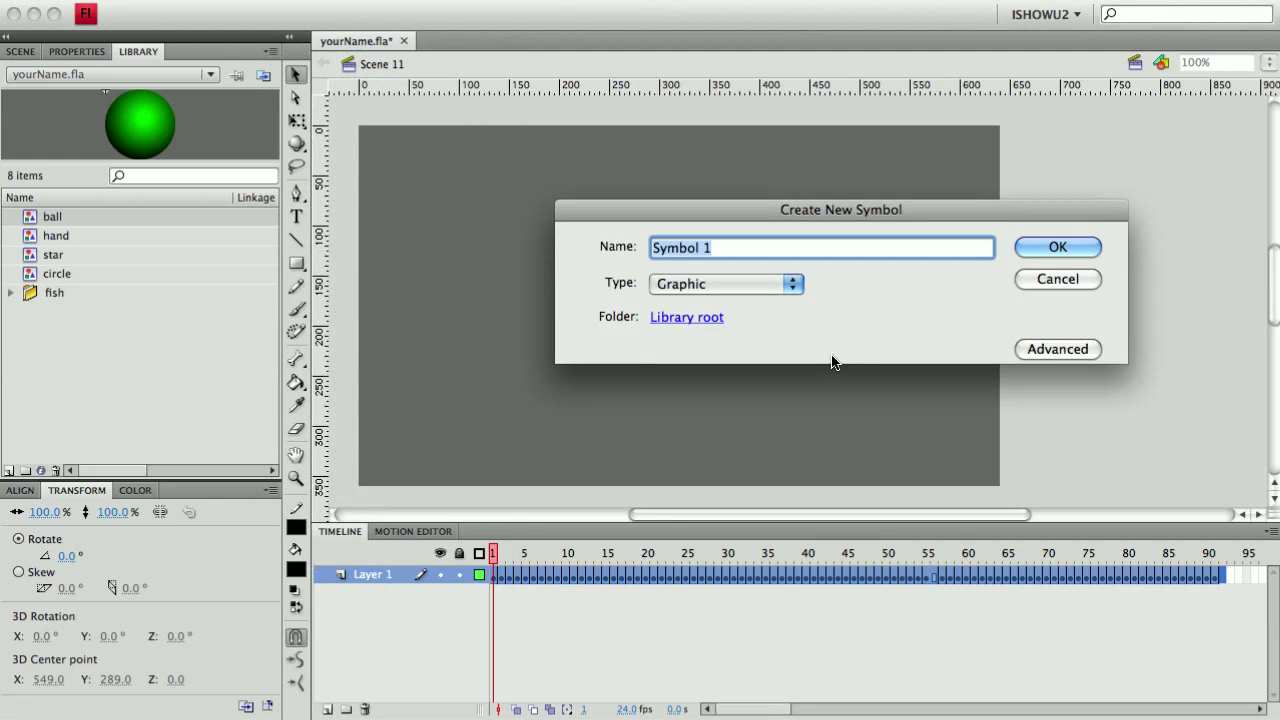
text(swir)
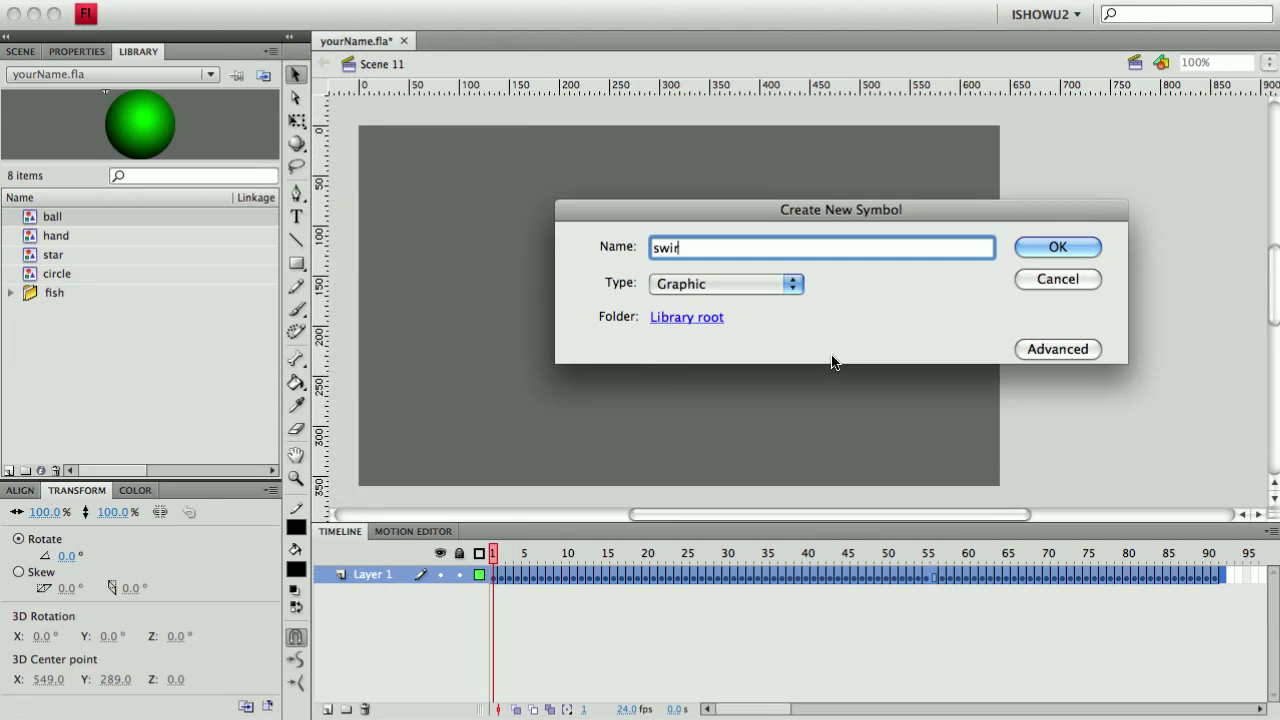
text(l)
key(Return)
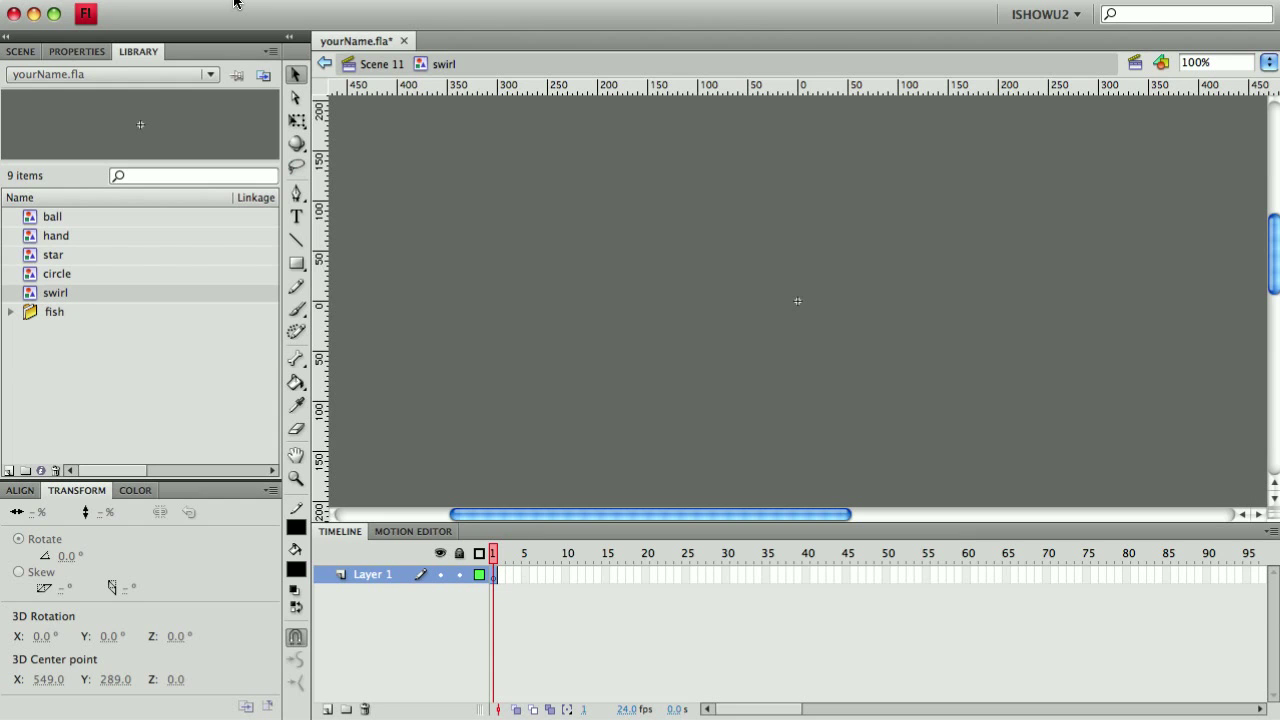
Paste the copied 91 frames into the swirl symbol, scrub to check, then return to Scene 11
click(146, 2)
mouse_move(250, 288)
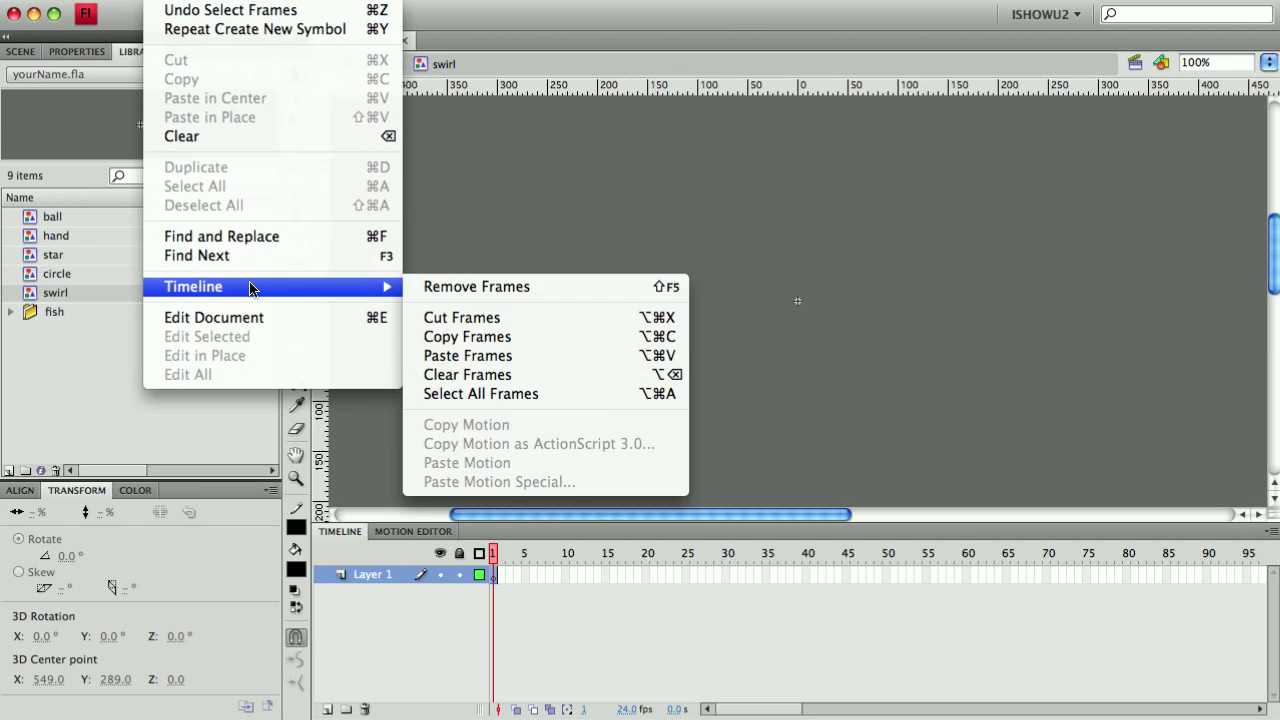
click(448, 356)
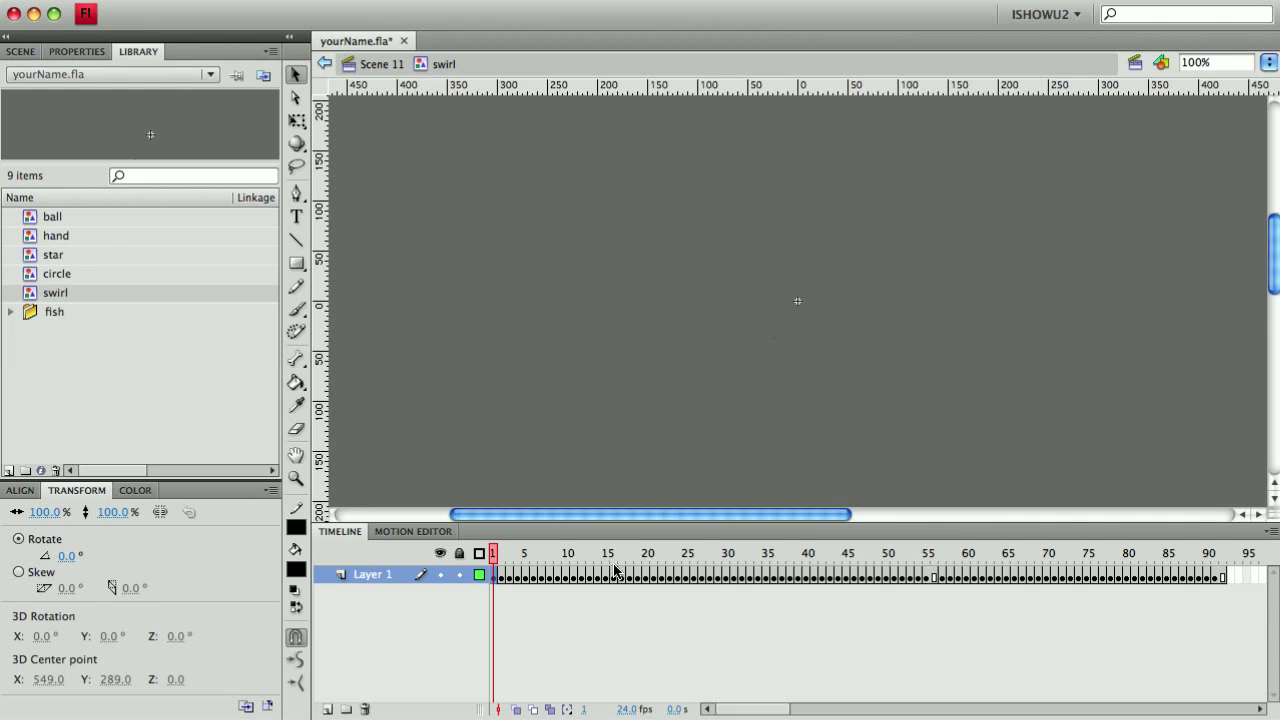
mouse_move(494, 558)
mouse_down()
mouse_move(551, 580)
mouse_move(1231, 600)
mouse_up()
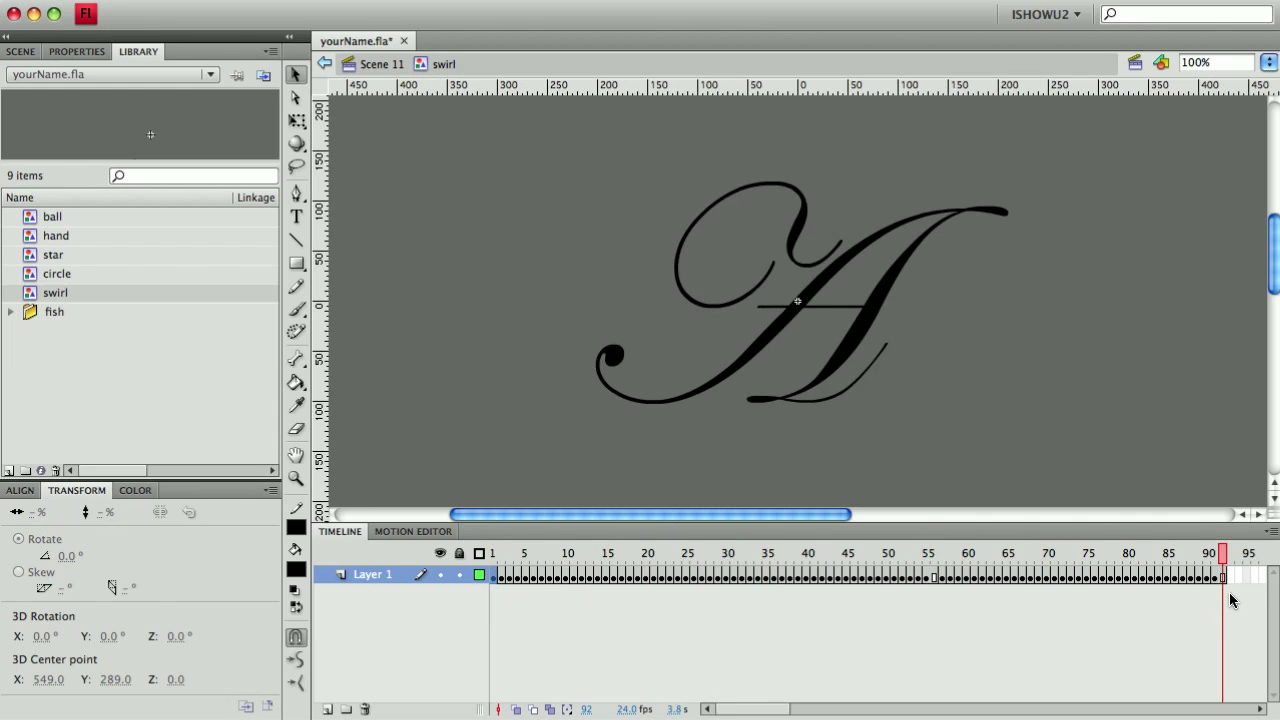
click(386, 64)
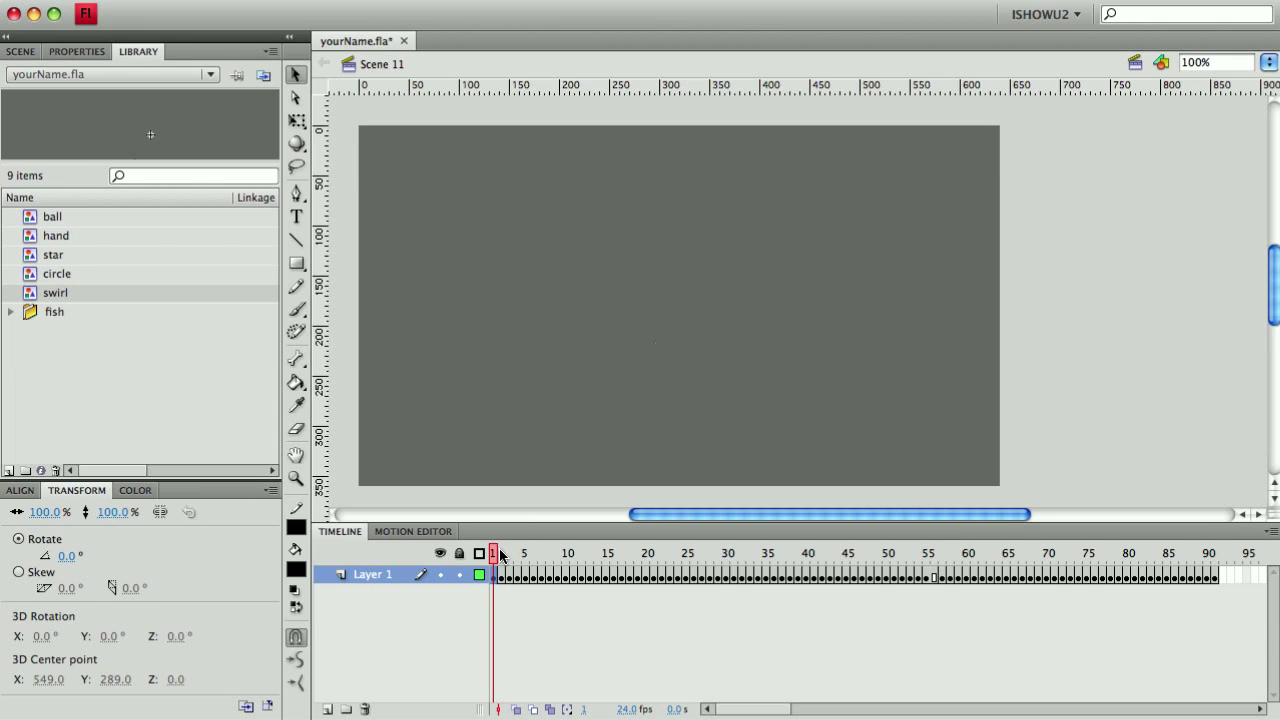
Add Layer 2 and place a swirl instance near the stage centre, previewing it on the timeline
mouse_move(501, 557)
mouse_down()
mouse_move(677, 567)
mouse_move(478, 575)
mouse_up()
click(327, 709)
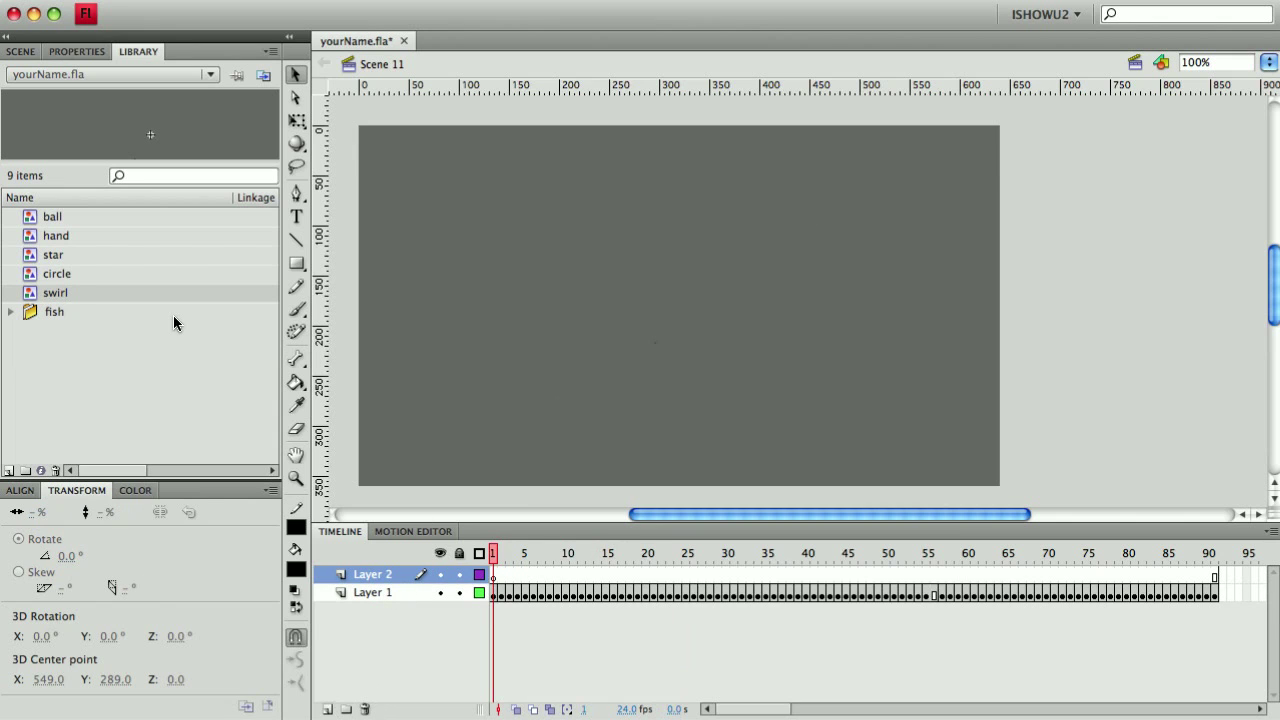
click(32, 294)
drag(32, 294, 614, 340)
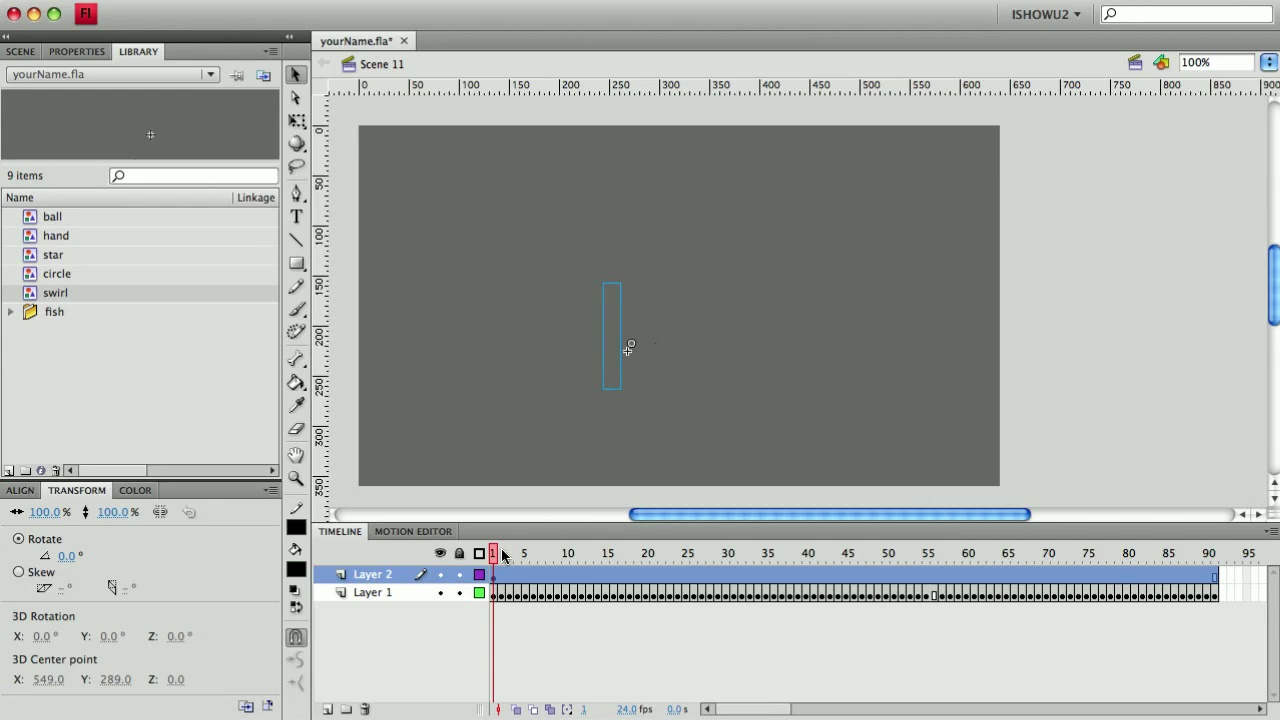
mouse_move(492, 558)
mouse_down()
mouse_move(1183, 560)
mouse_move(1213, 605)
mouse_move(466, 638)
mouse_up()
drag(494, 557, 1265, 572)
drag(828, 653, 283, 676)
Delete Layer 1 and add an empty Layer 3 above Layer 2
click(373, 592)
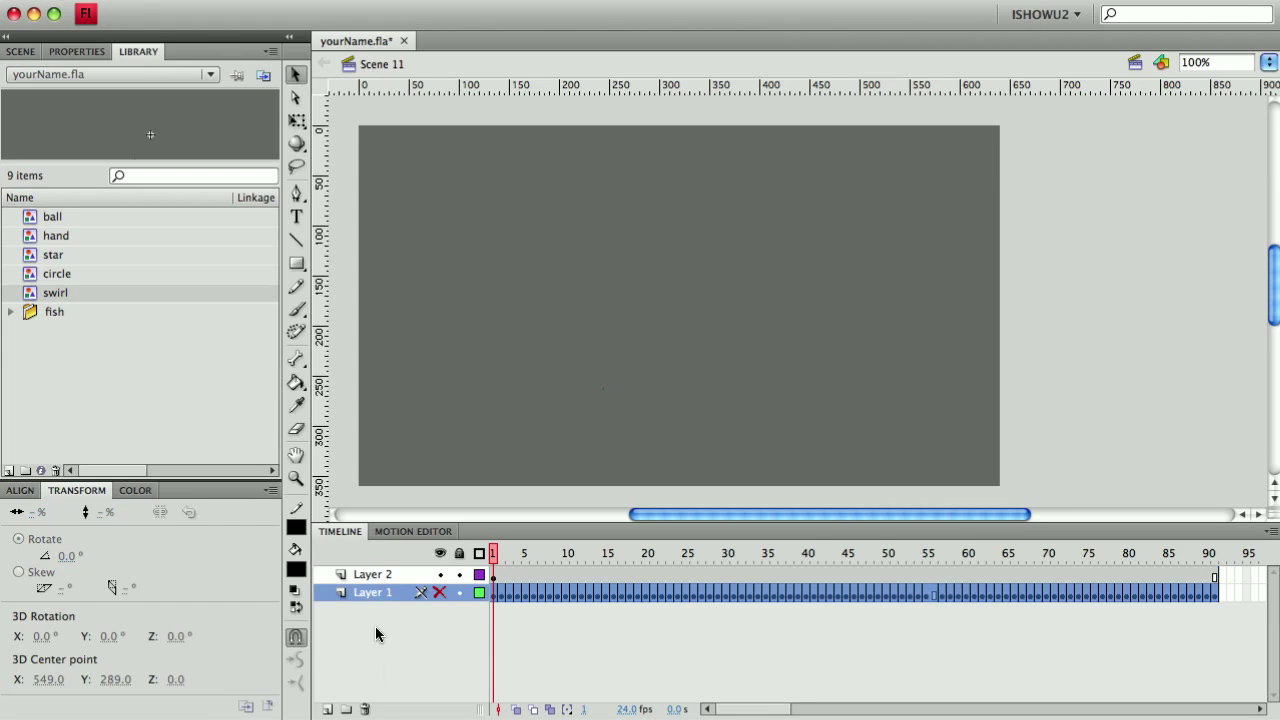
click(366, 712)
mouse_move(494, 556)
mouse_down()
mouse_move(596, 562)
mouse_move(741, 602)
mouse_up()
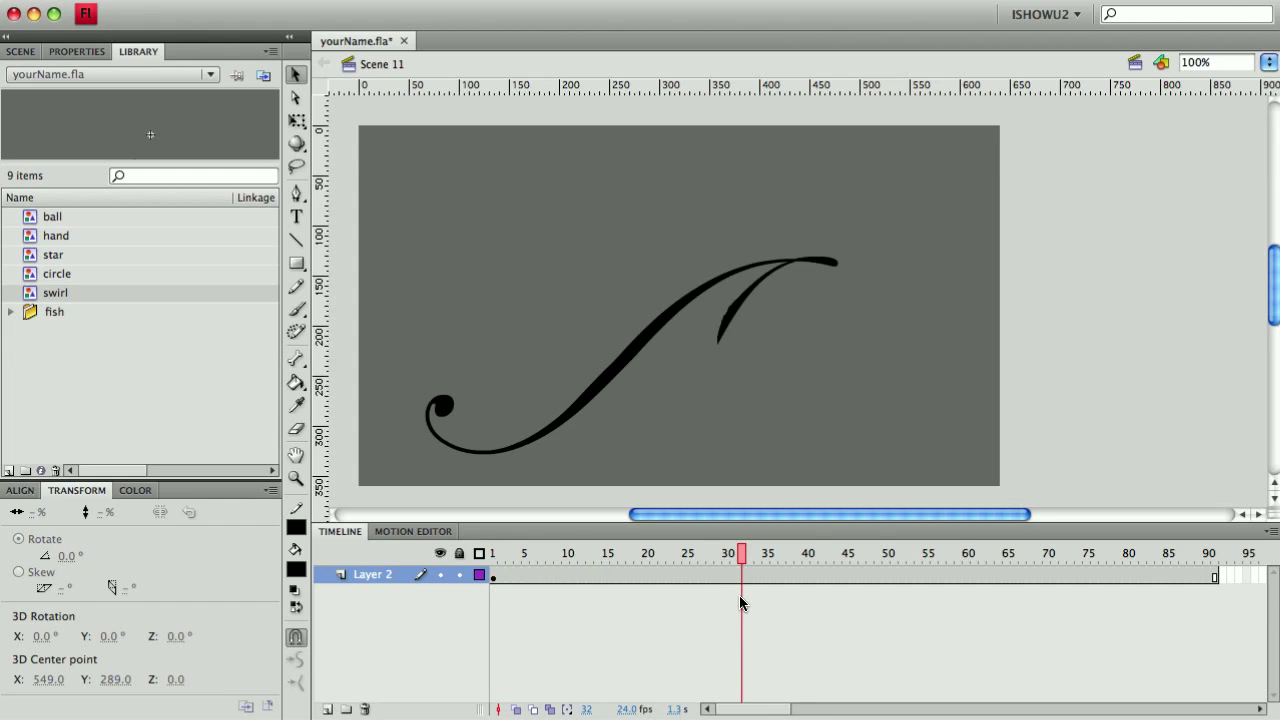
click(326, 708)
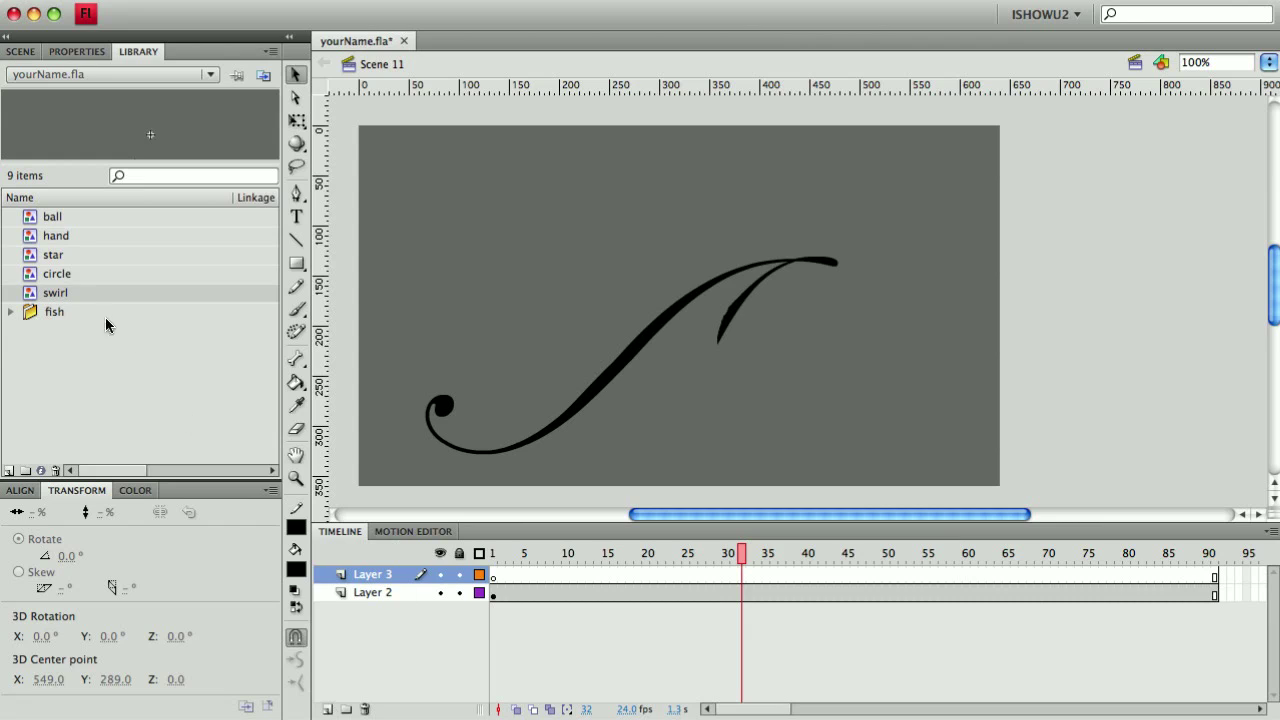
Place a second swirl instance on Layer 3 and shift it slightly right of the first
drag(32, 297, 140, 291)
click(493, 578)
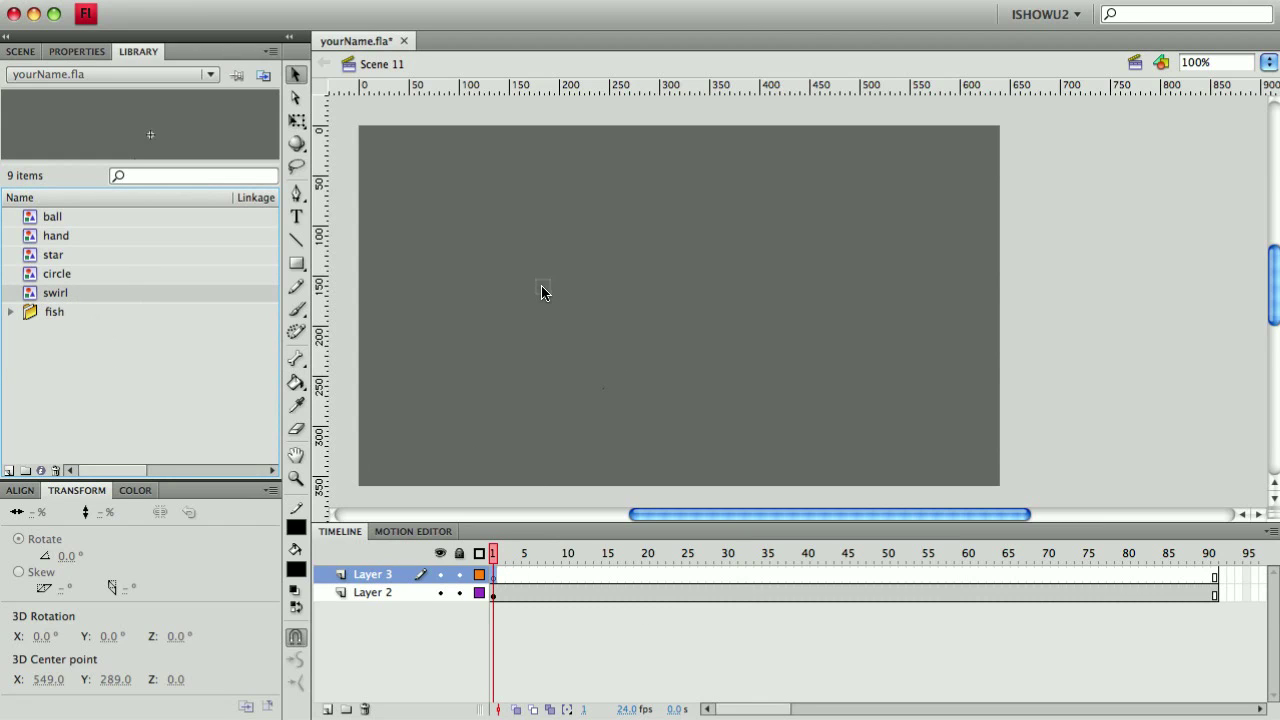
click(498, 349)
drag(500, 556, 789, 548)
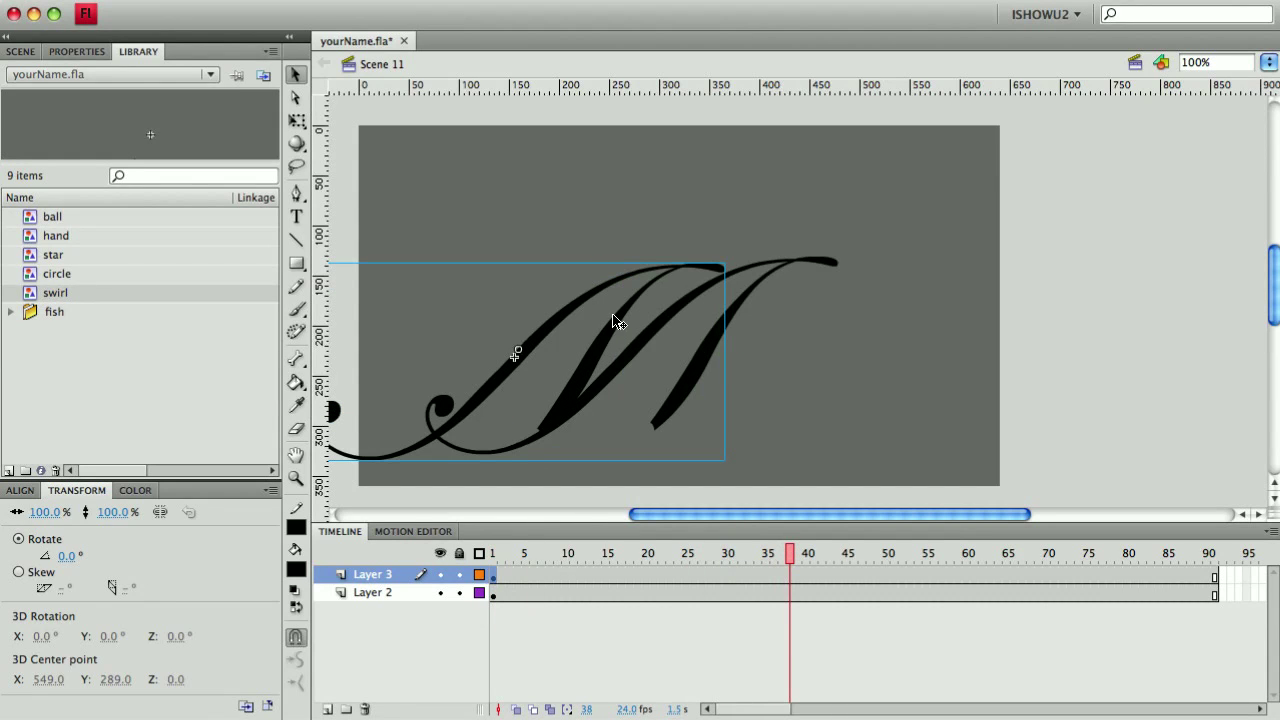
drag(616, 320, 736, 340)
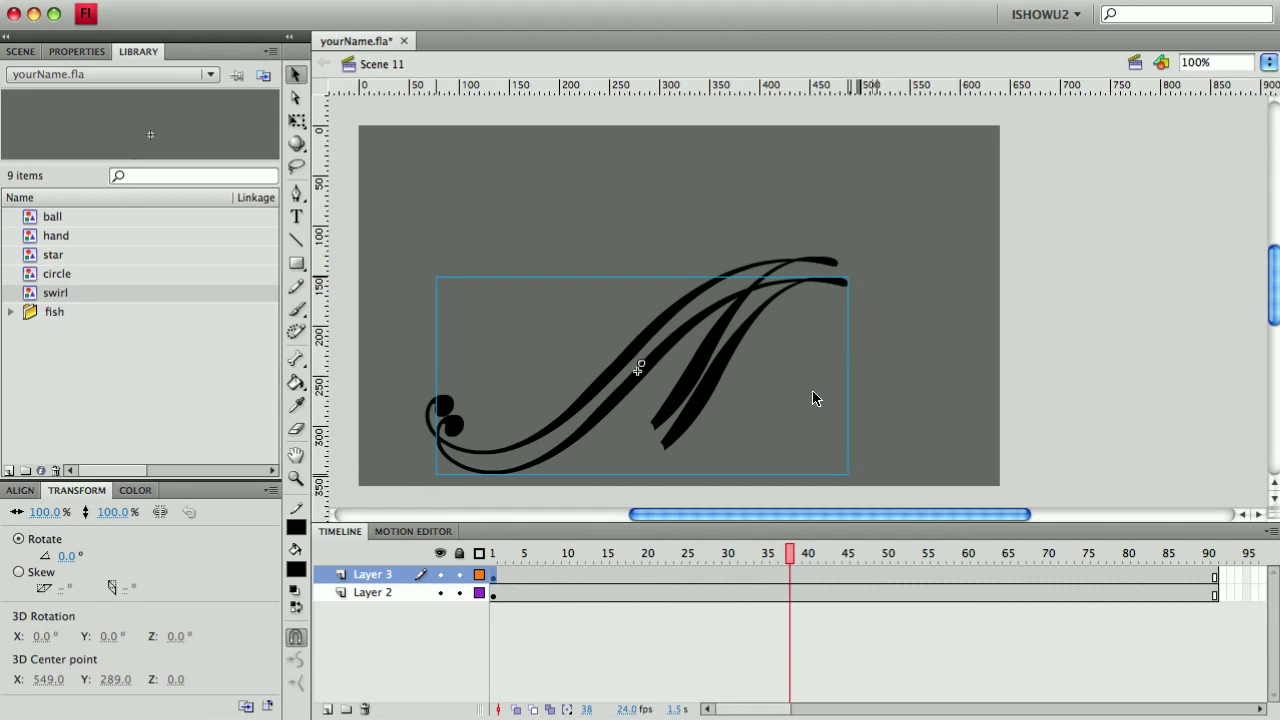
Give the Layer 3 swirl copy an Alpha colour effect of 25% and preview the result
click(88, 53)
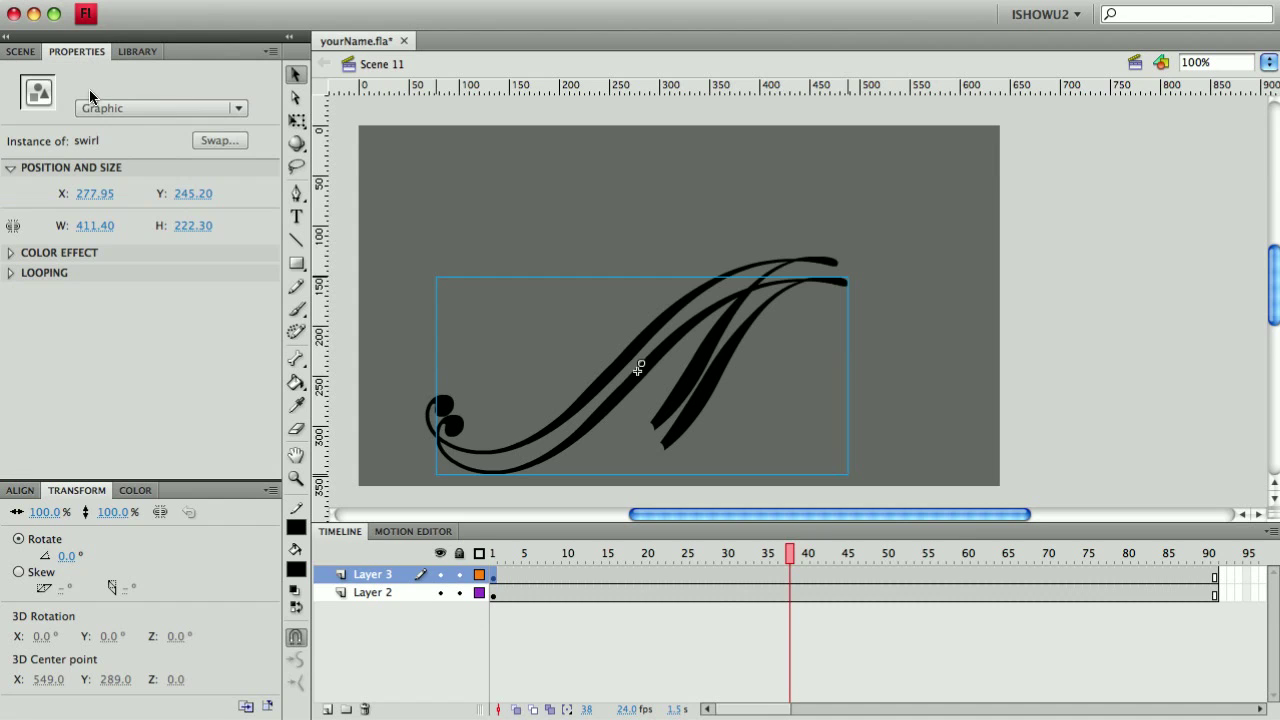
click(12, 253)
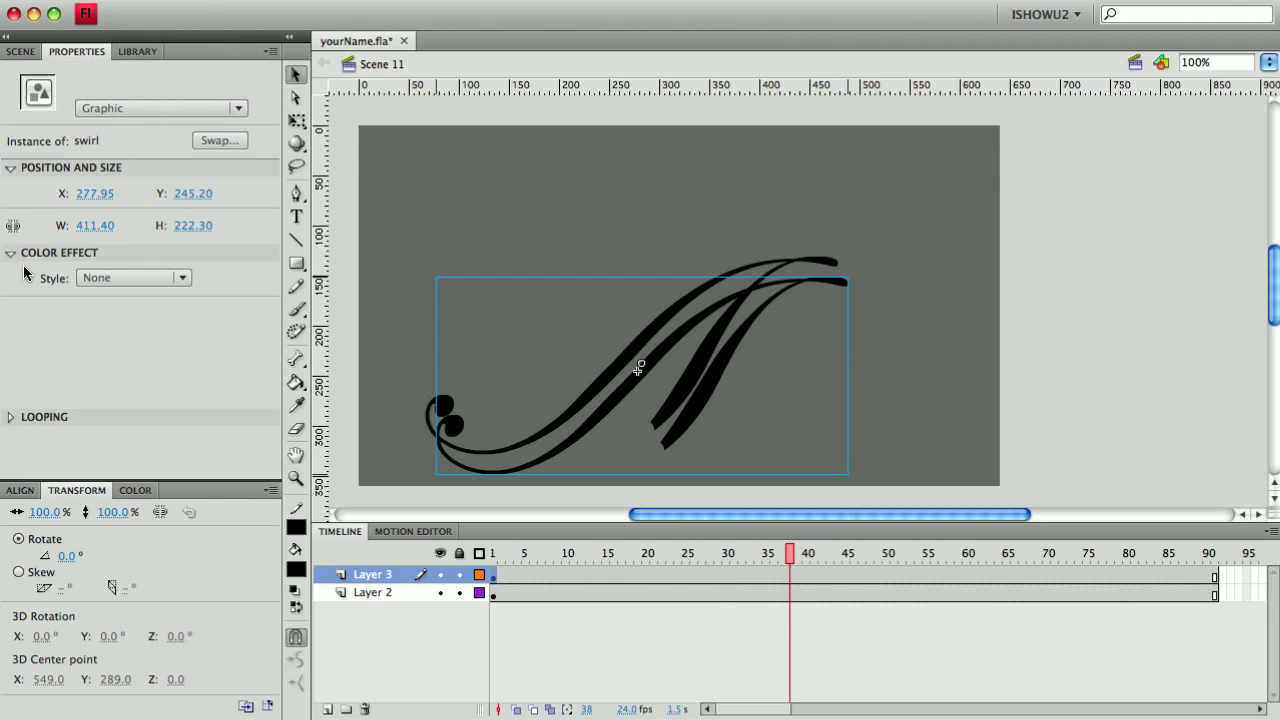
click(97, 284)
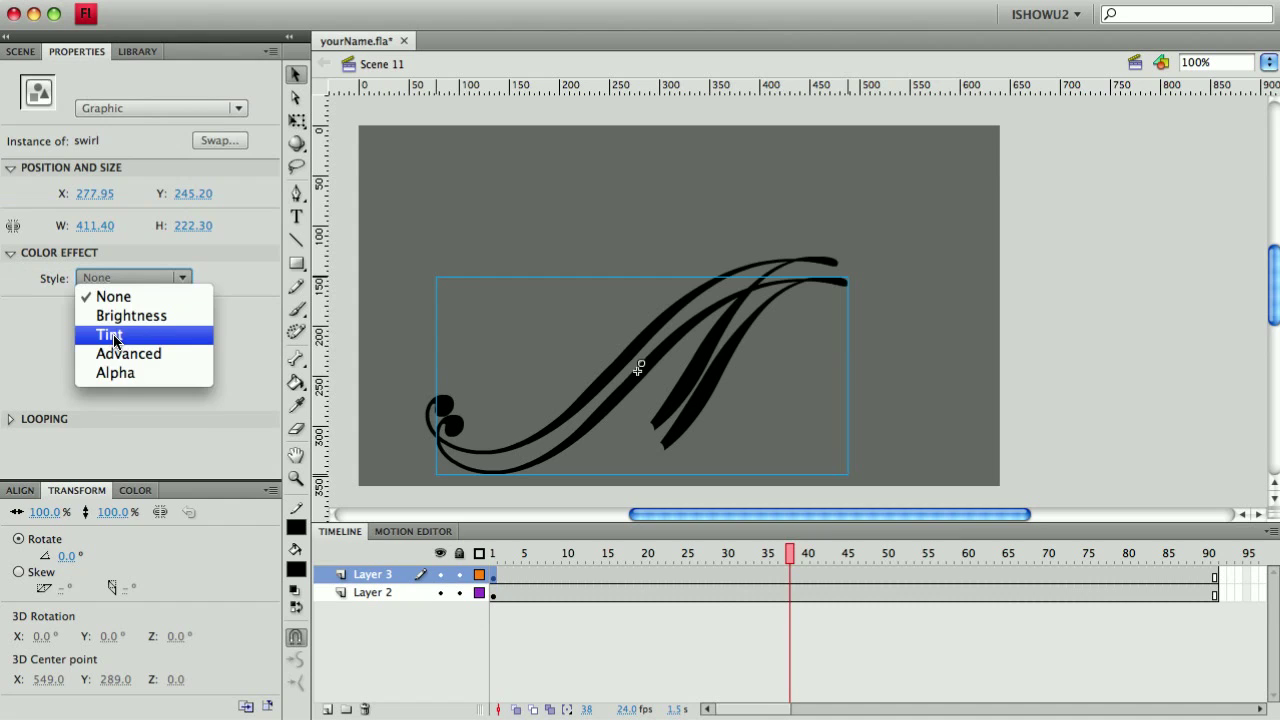
click(118, 372)
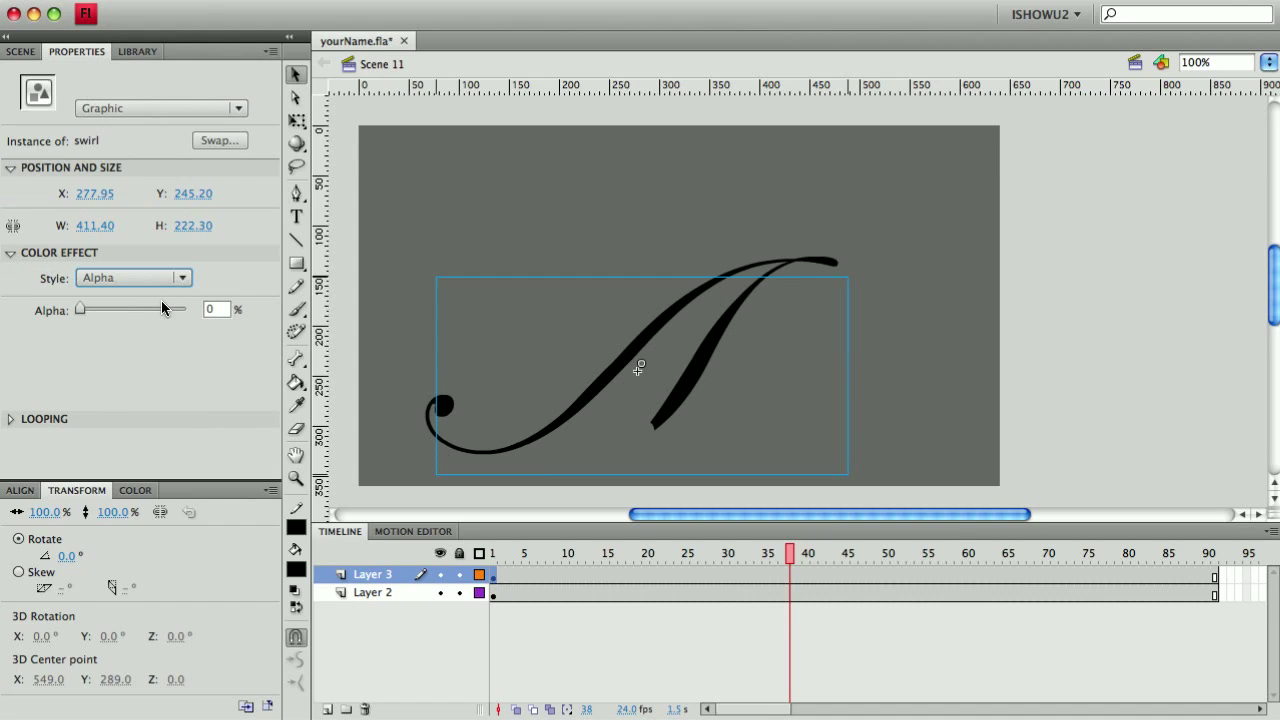
mouse_move(83, 306)
mouse_down()
mouse_move(157, 314)
mouse_move(96, 314)
mouse_move(107, 314)
mouse_up()
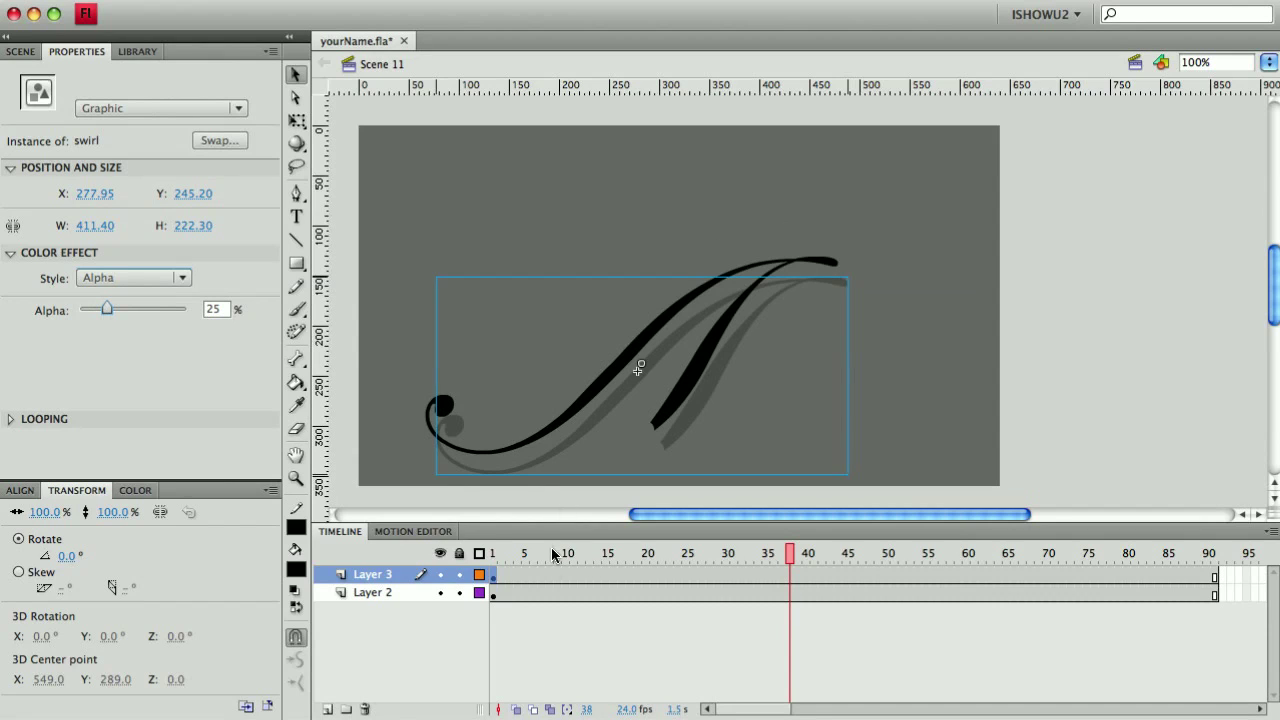
drag(493, 553, 1230, 558)
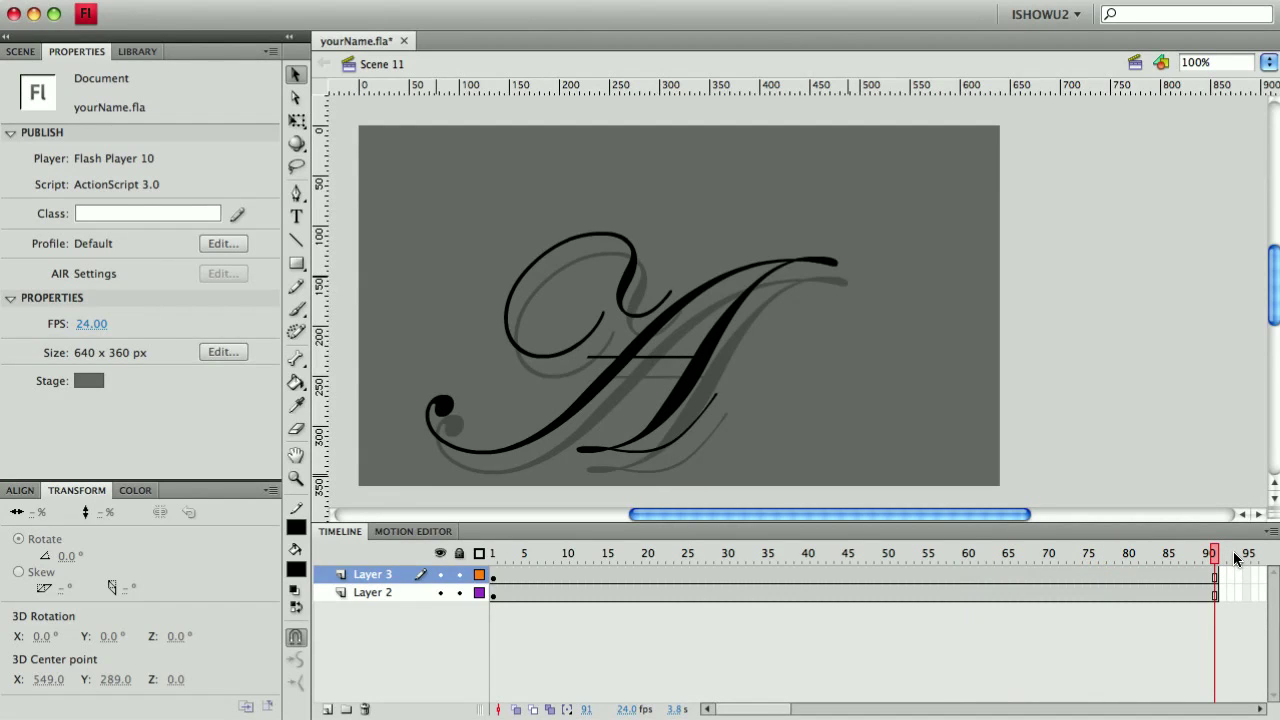
Add Layer 4 and place a third swirl instance on the right of the stage
click(327, 709)
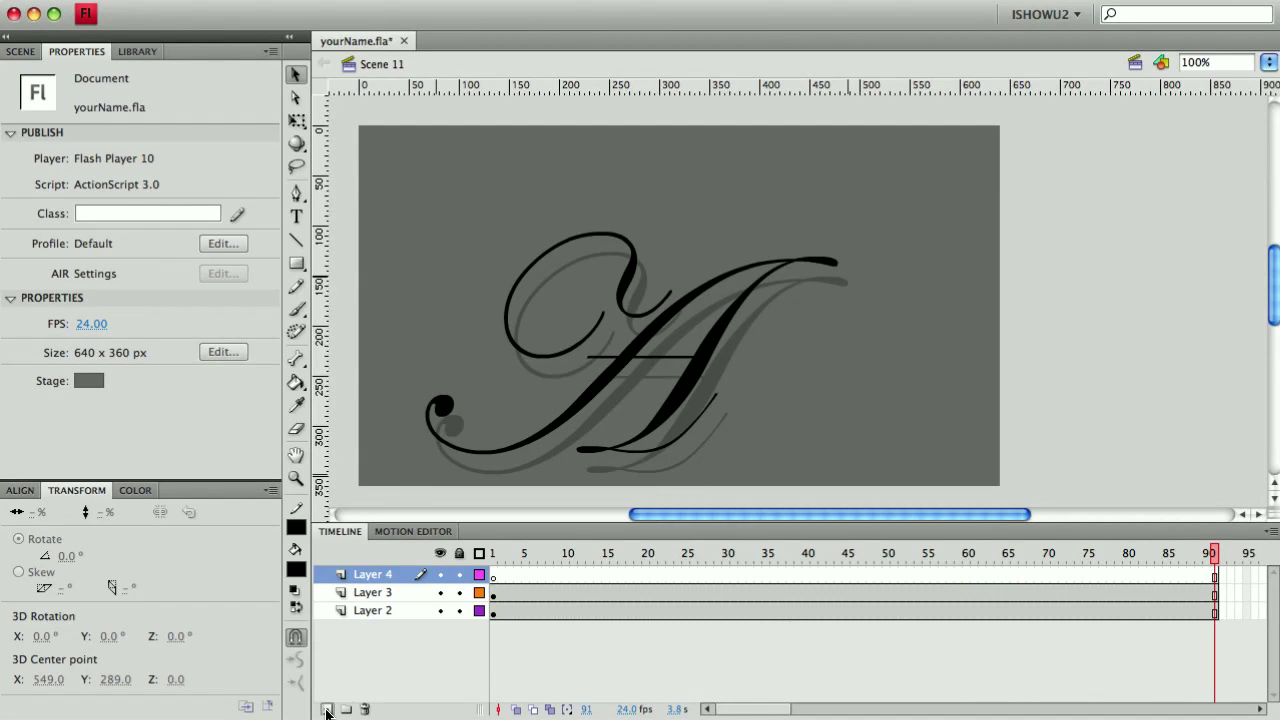
click(493, 576)
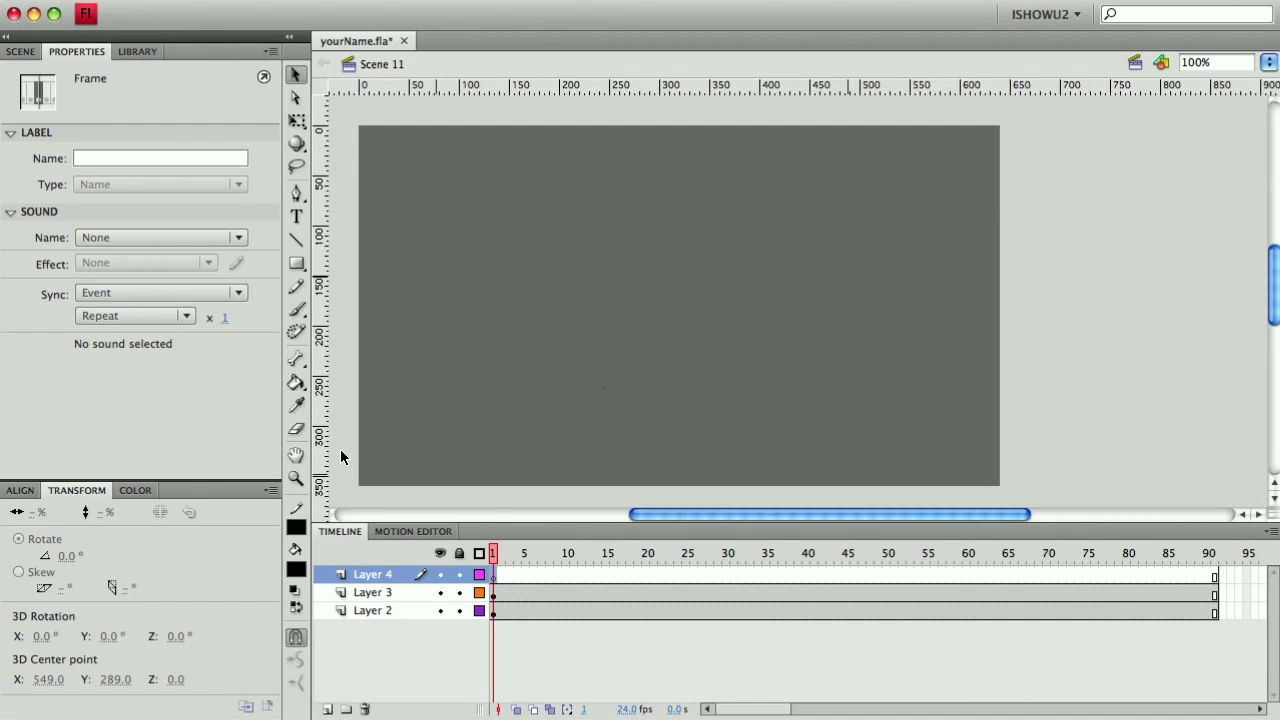
click(123, 54)
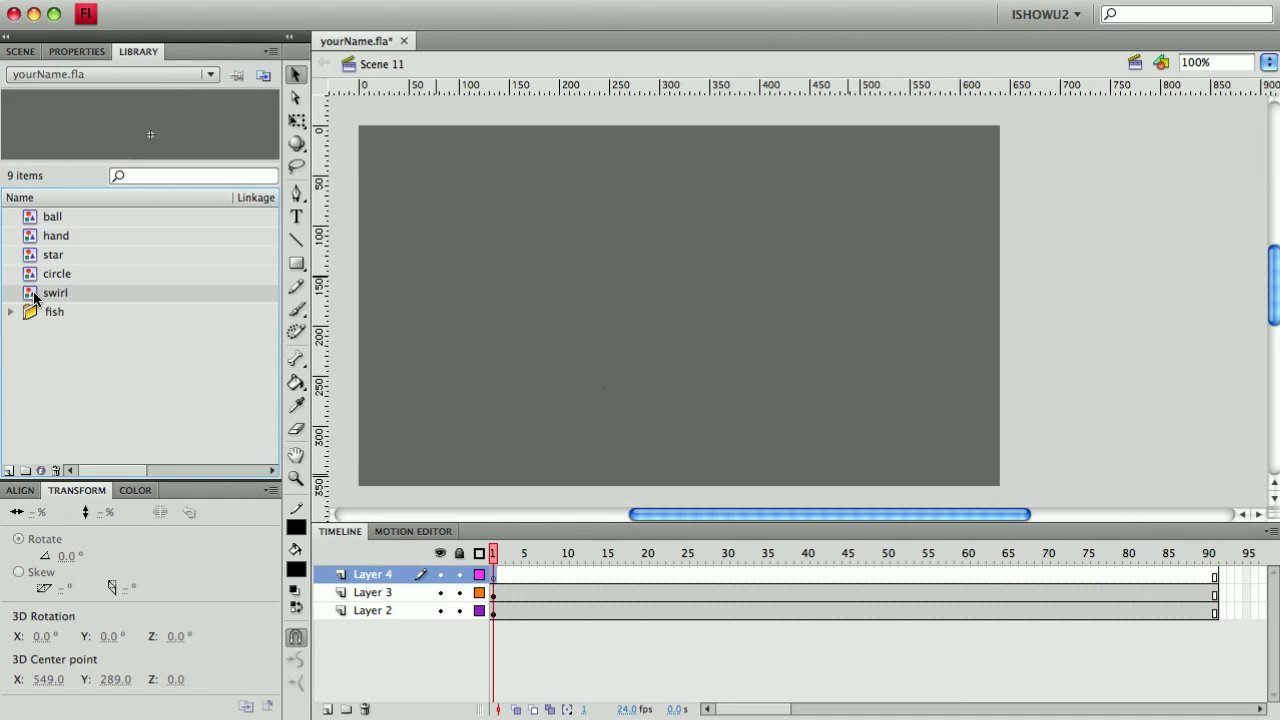
drag(40, 293, 785, 335)
drag(876, 308, 909, 334)
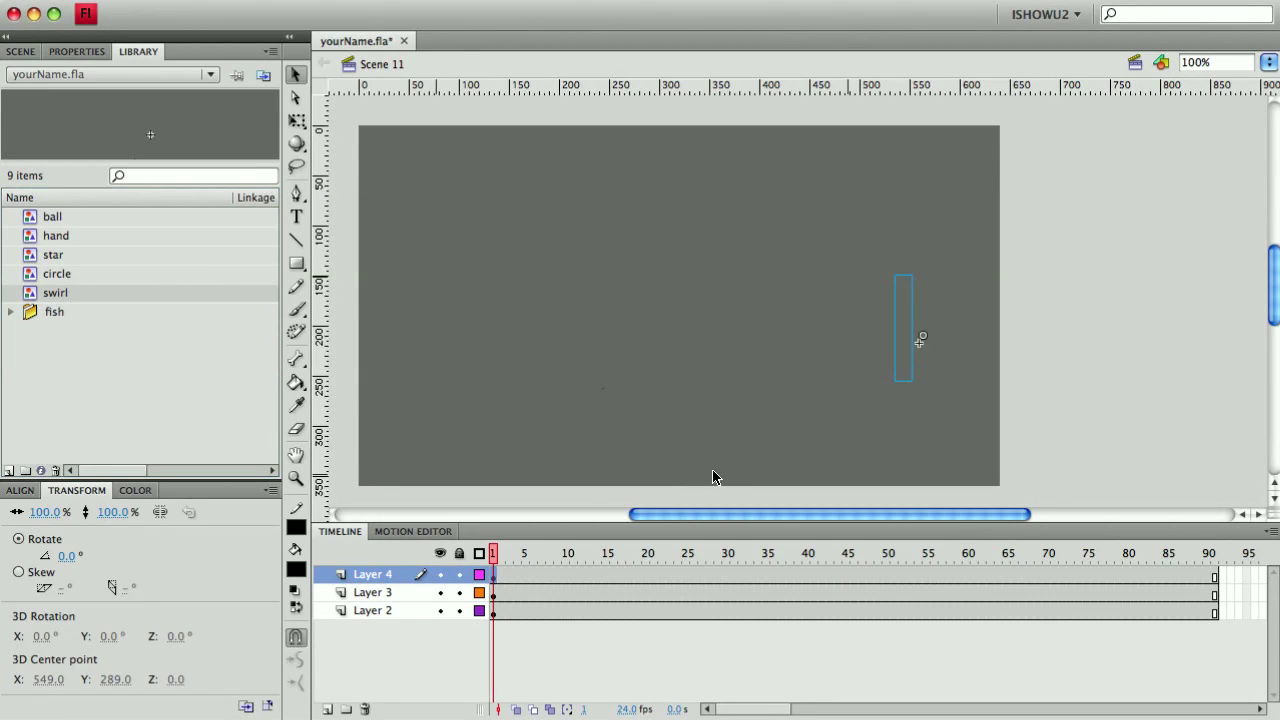
drag(500, 553, 727, 553)
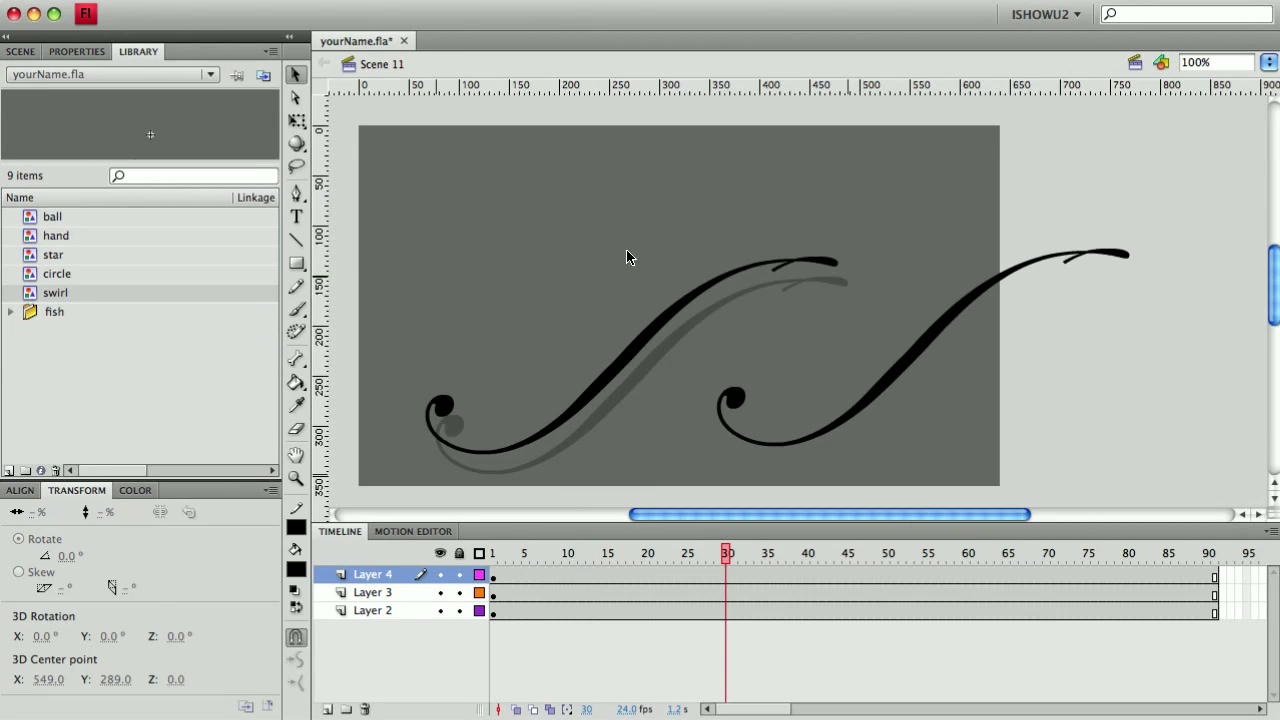
Move the black swirl and its grey shadow further left, and nudge the right swirl down-left
click(659, 344)
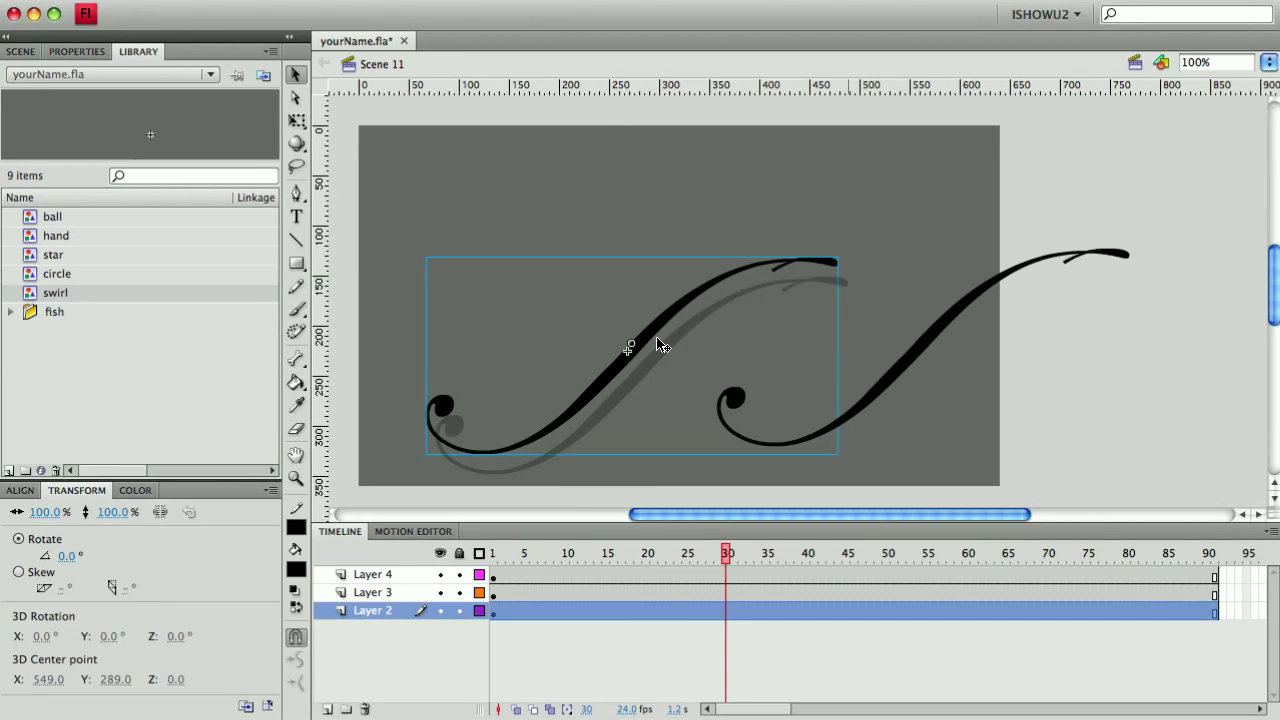
shift+click(665, 358)
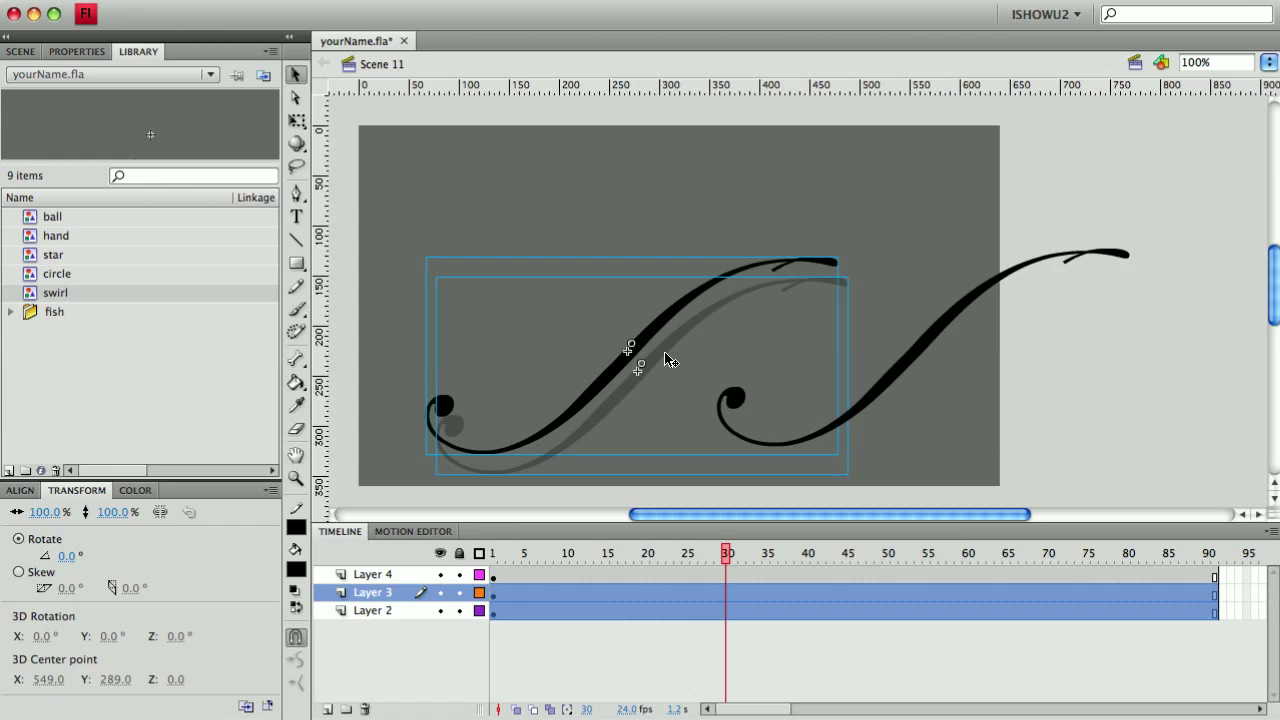
drag(668, 360, 601, 367)
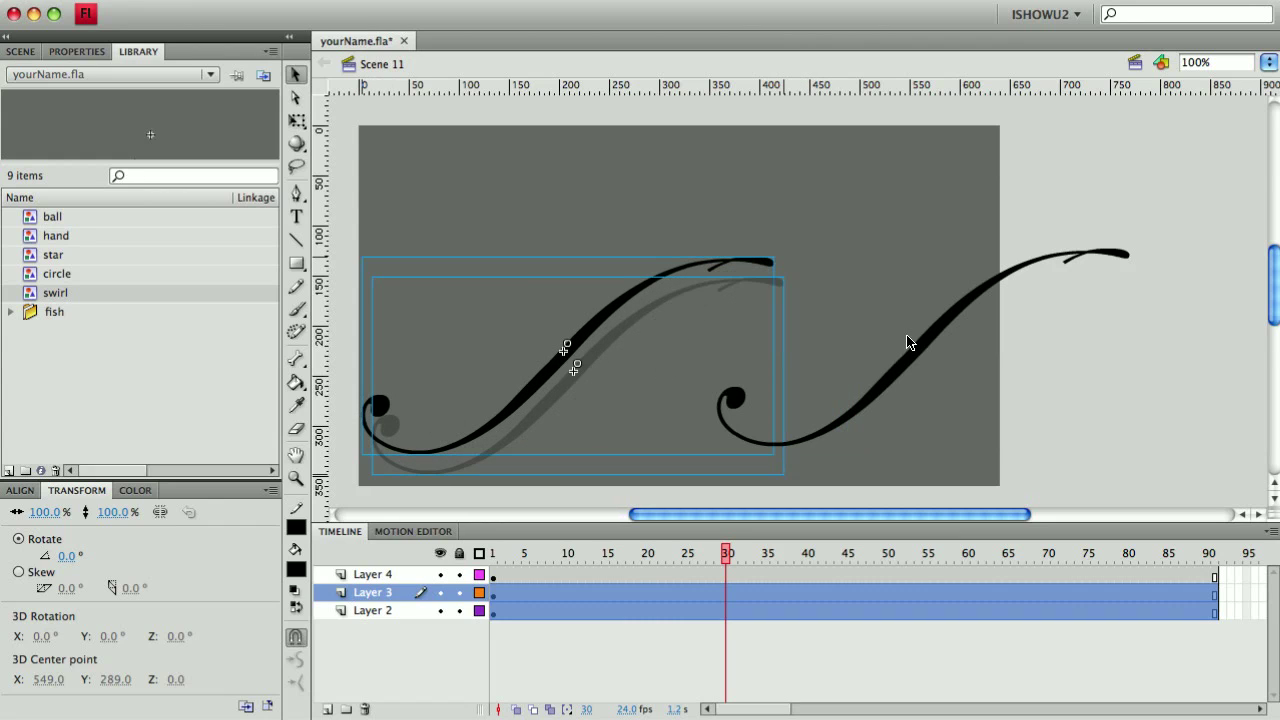
drag(912, 350, 897, 366)
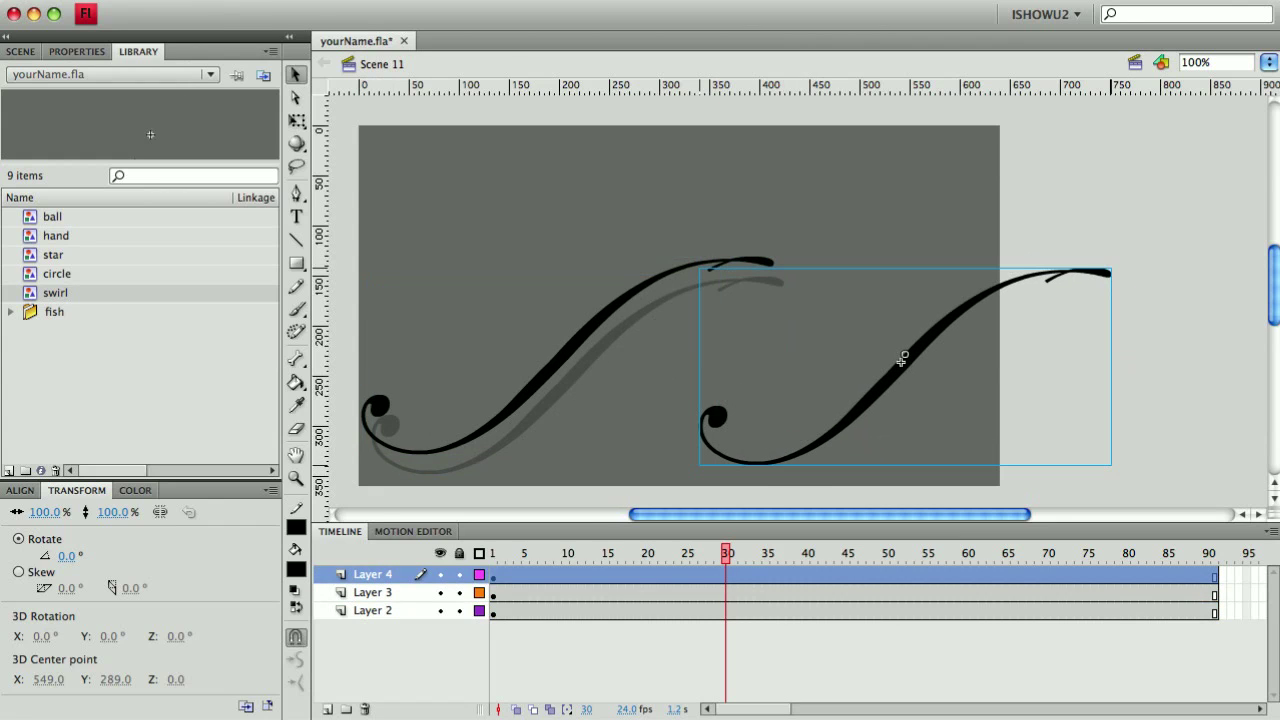
Flip the Layer 4 swirl horizontally with Modify > Transform > Flip Horizontal
click(300, 1)
mouse_move(397, 212)
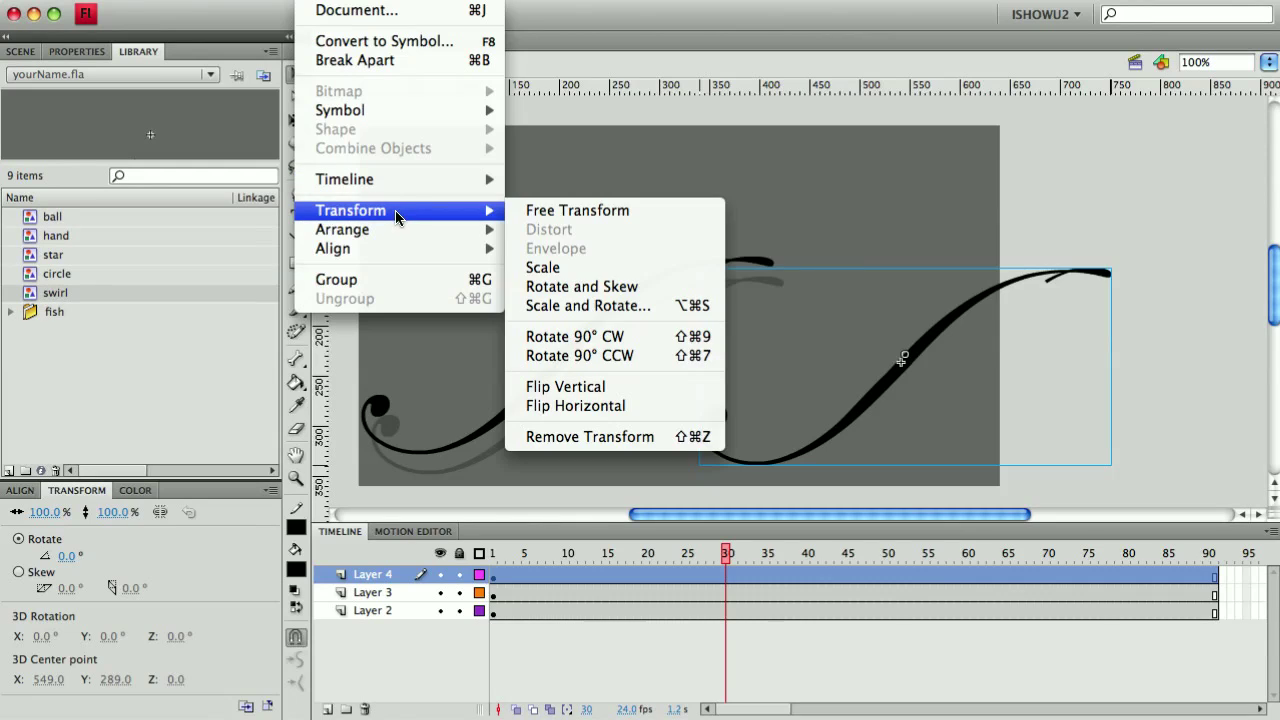
click(575, 406)
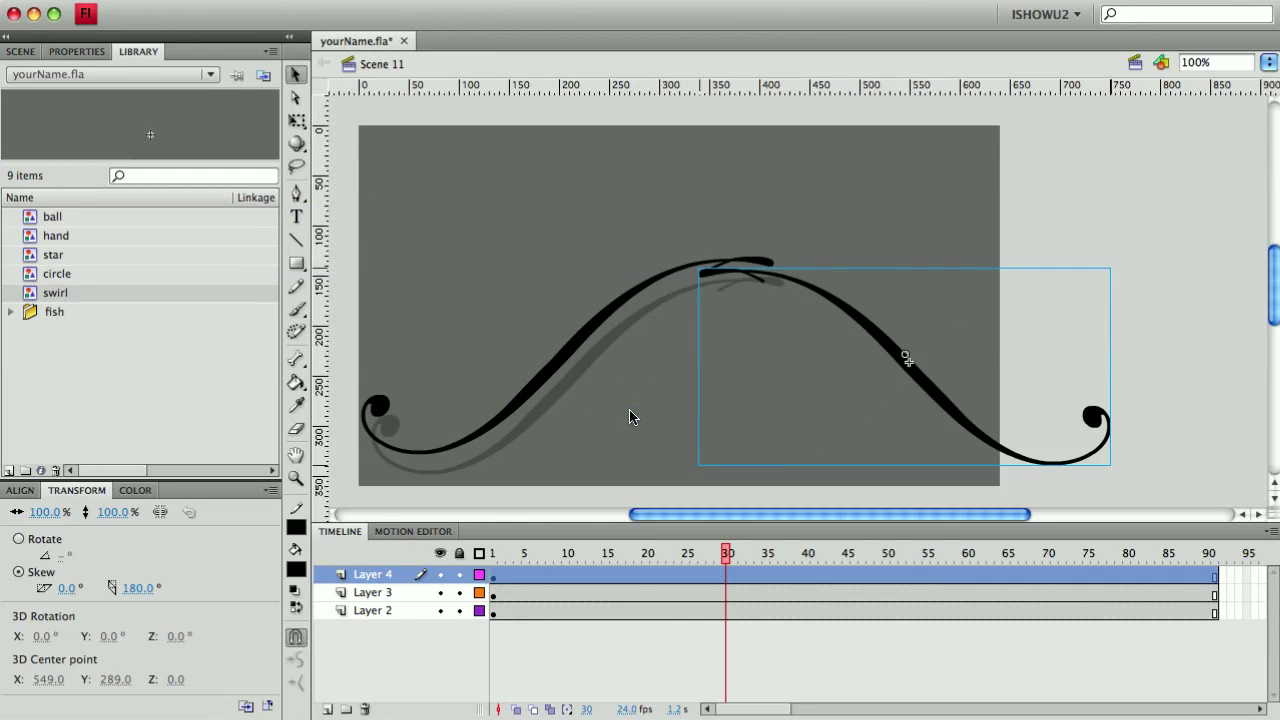
Position the flipped swirl to mirror the left one, nudging it down and right, then replay
drag(872, 337, 767, 331)
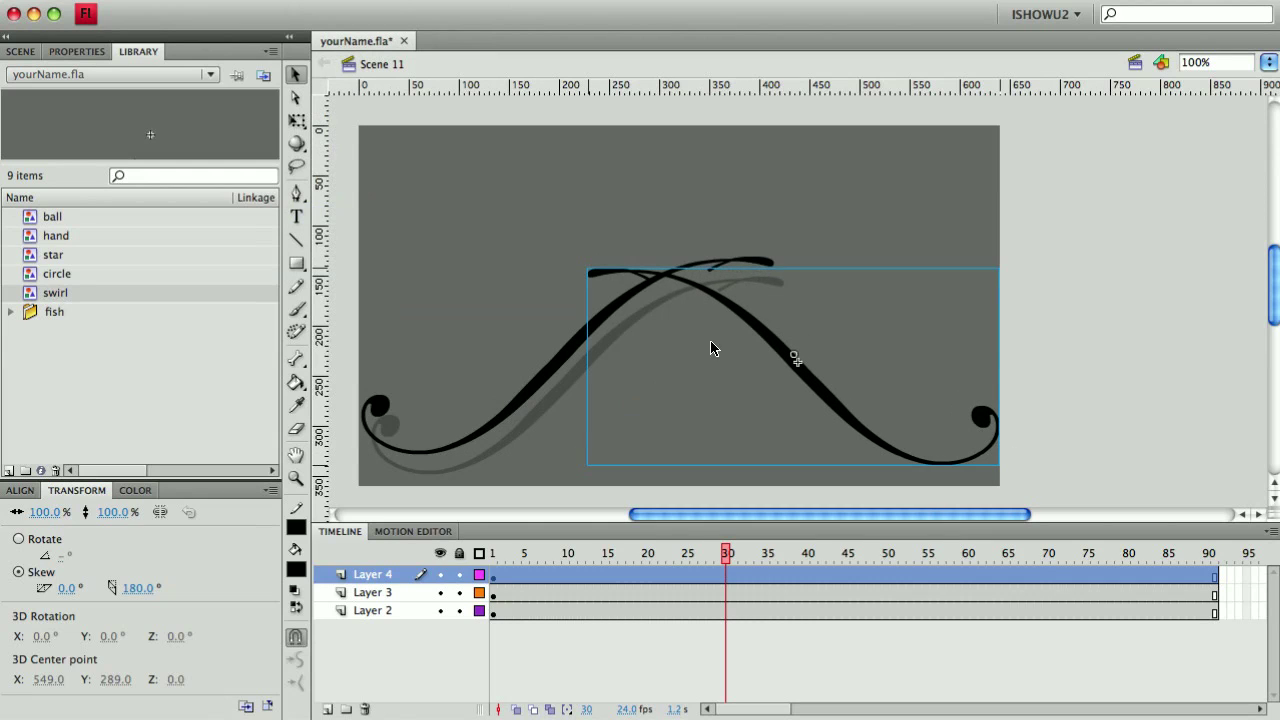
mouse_move(815, 389)
mouse_down()
mouse_move(814, 368)
mouse_move(815, 384)
mouse_up()
click(816, 383)
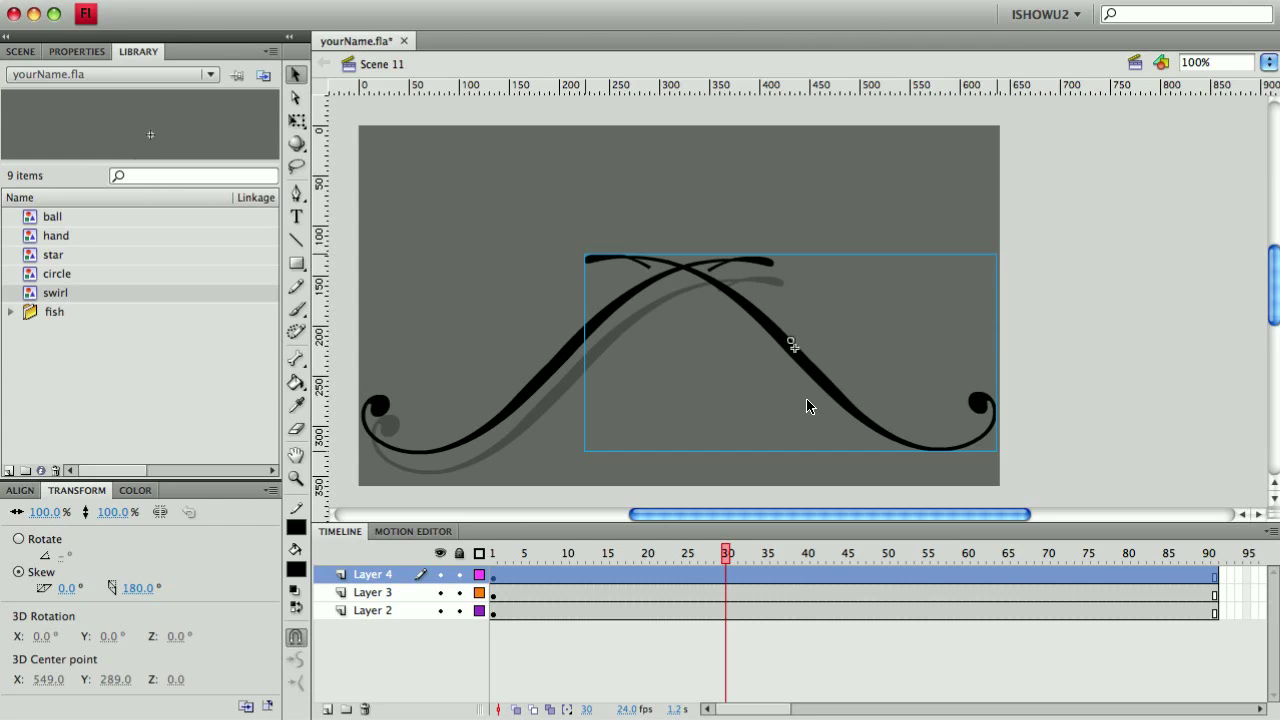
key(Down)
key(Down)
key(Down)
key(Right)
key(Right)
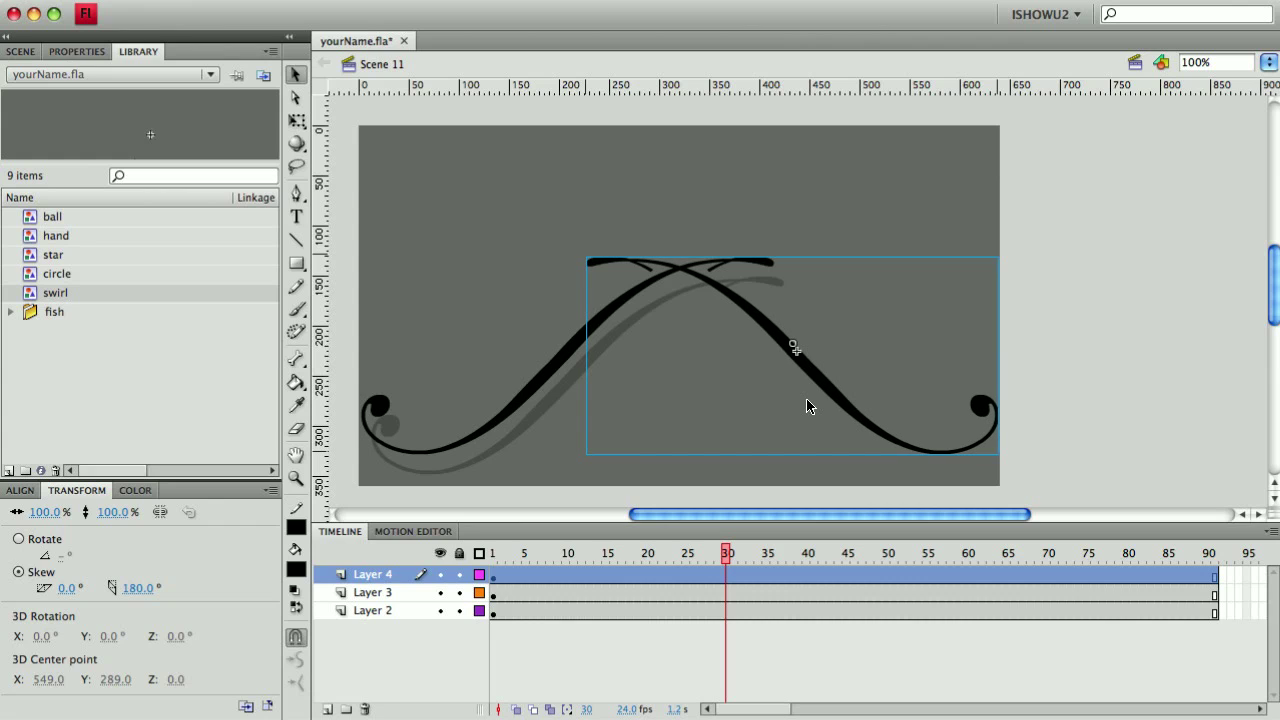
drag(494, 555, 243, 677)
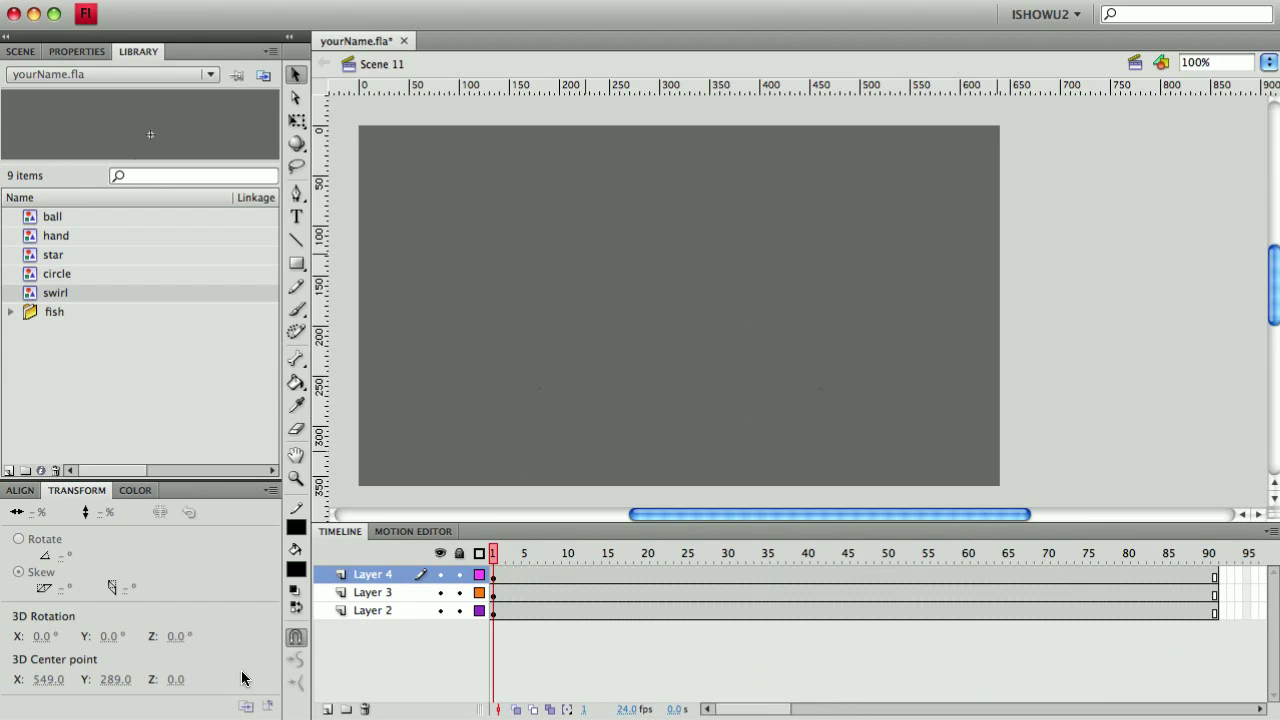
Select the Layer 4 swirl at frame 1, scrub to frame 25, and nudge the copy down-right
click(496, 580)
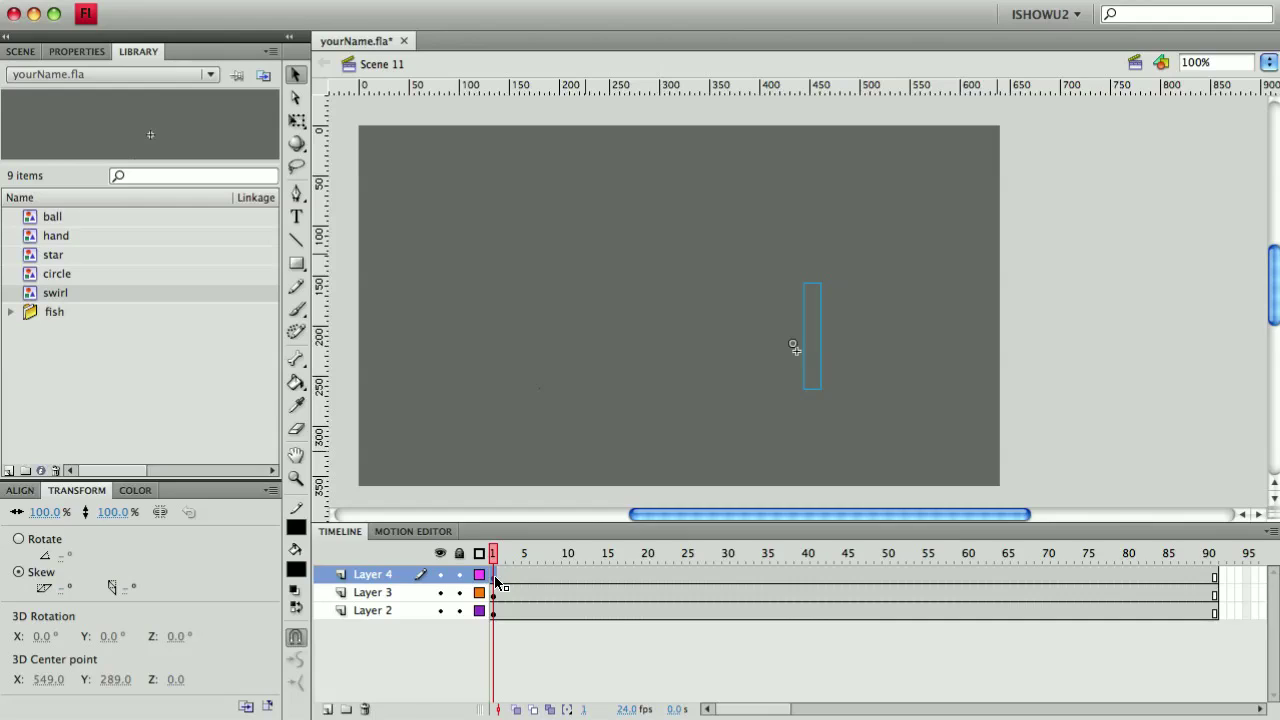
click(818, 347)
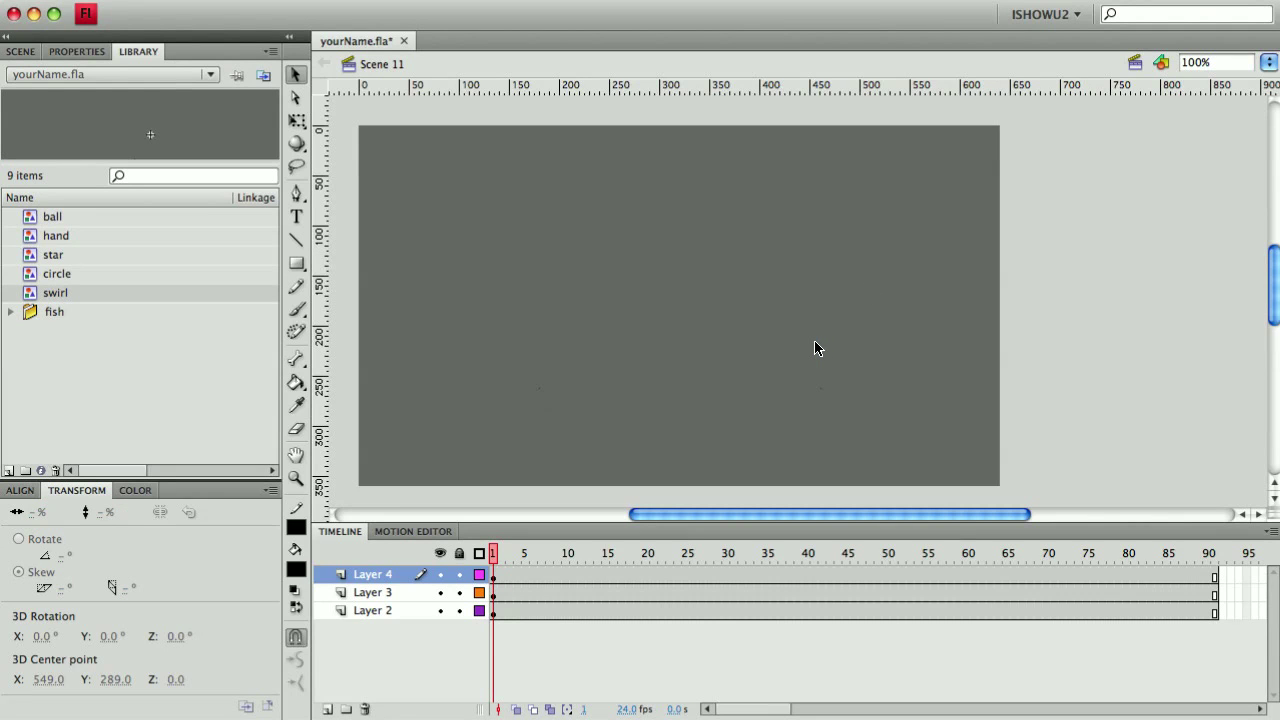
click(492, 575)
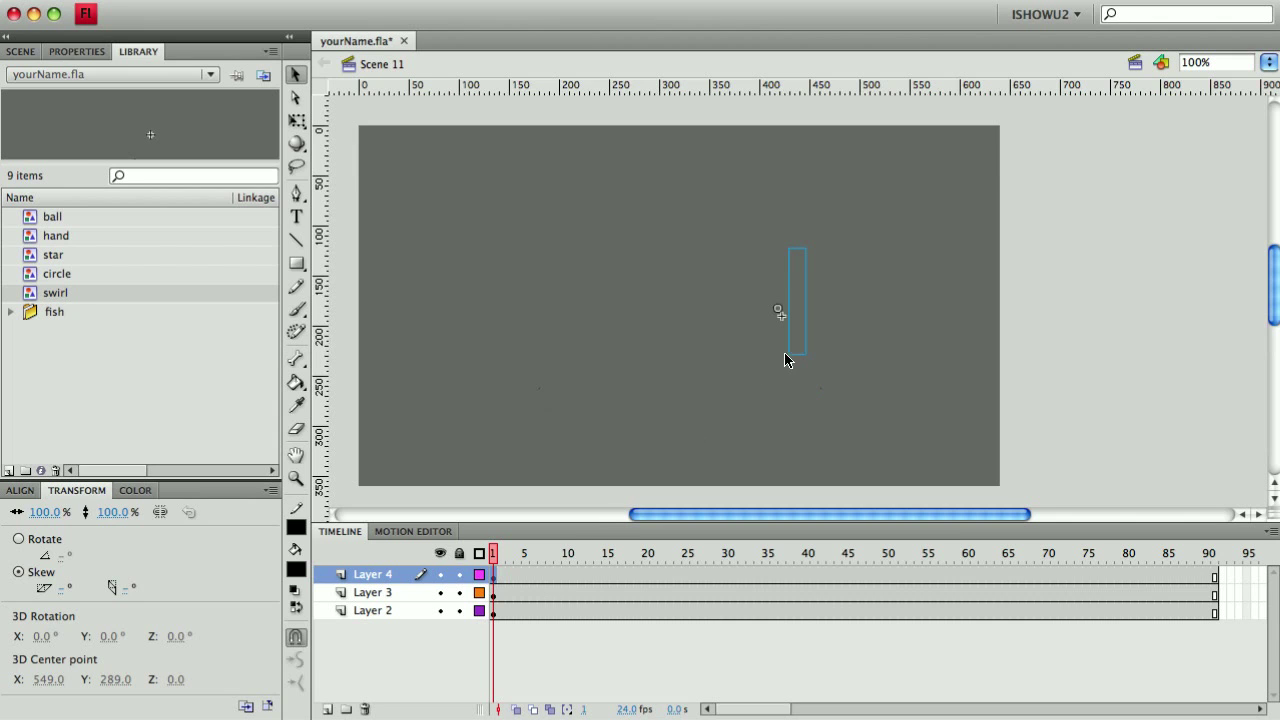
drag(495, 558, 686, 558)
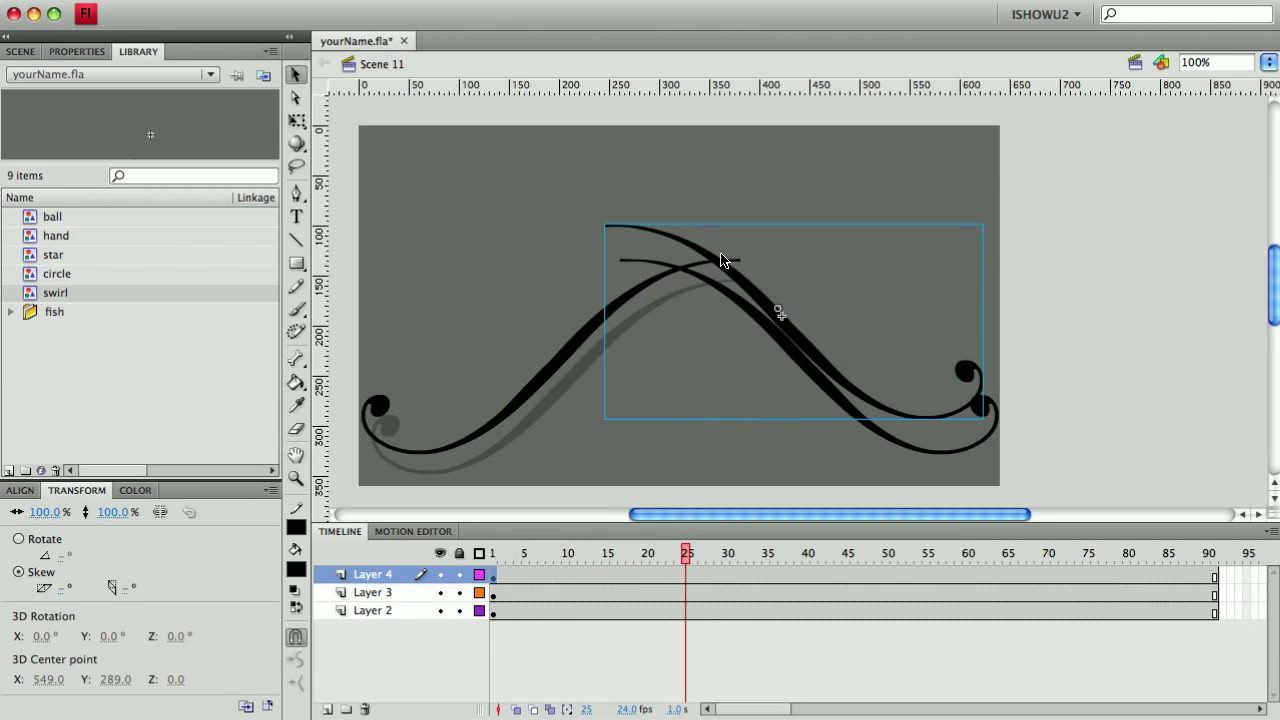
drag(697, 250, 699, 304)
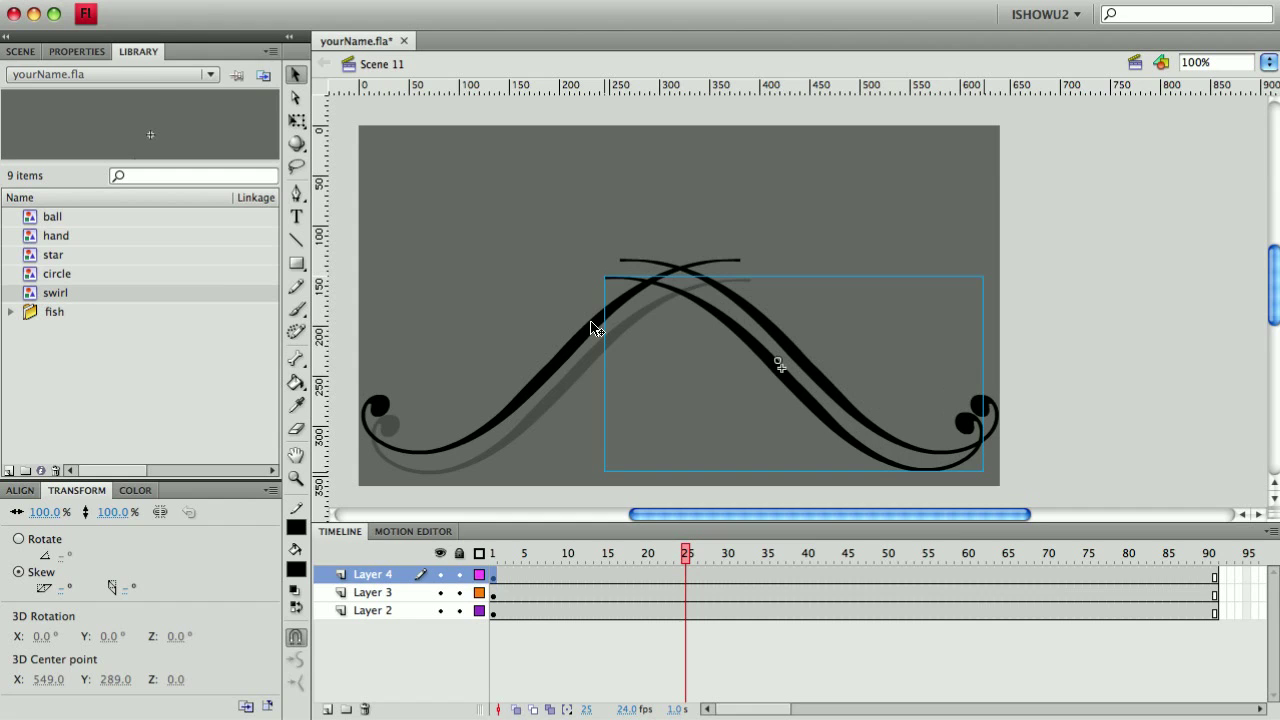
Give the lower swirl copy an Alpha color effect of 25%, then scrub to frame 91
click(60, 51)
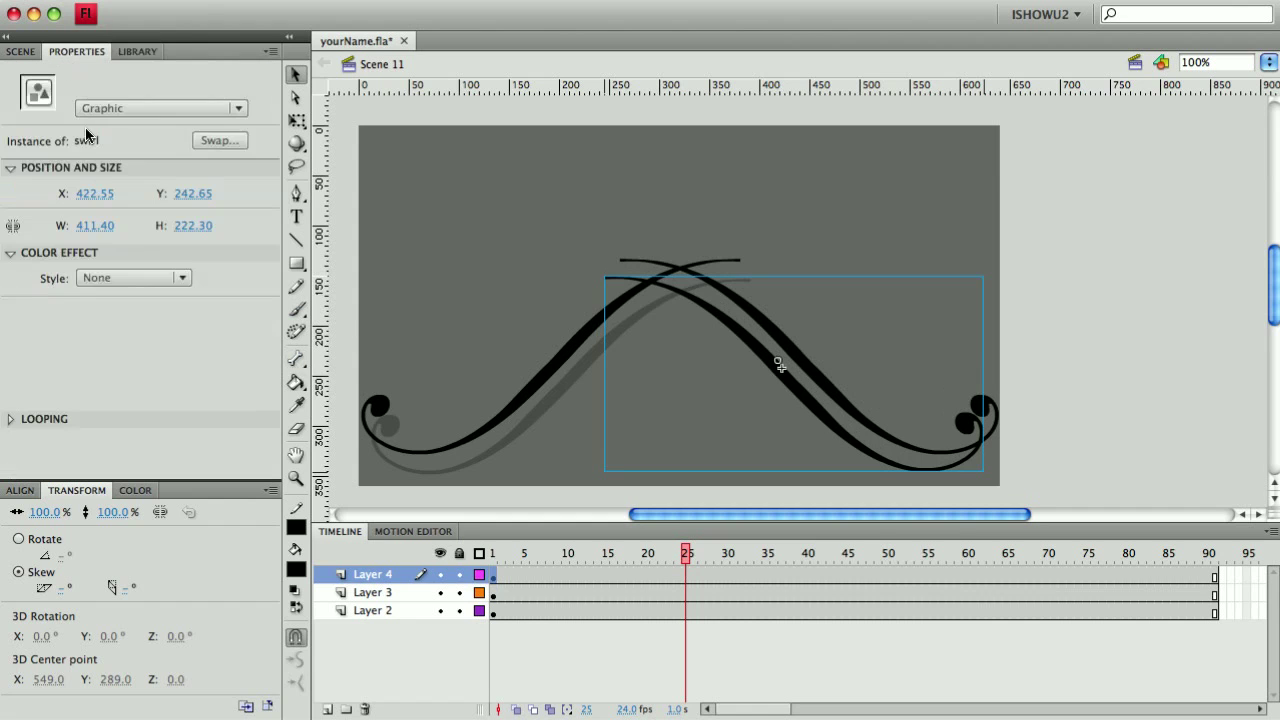
click(126, 278)
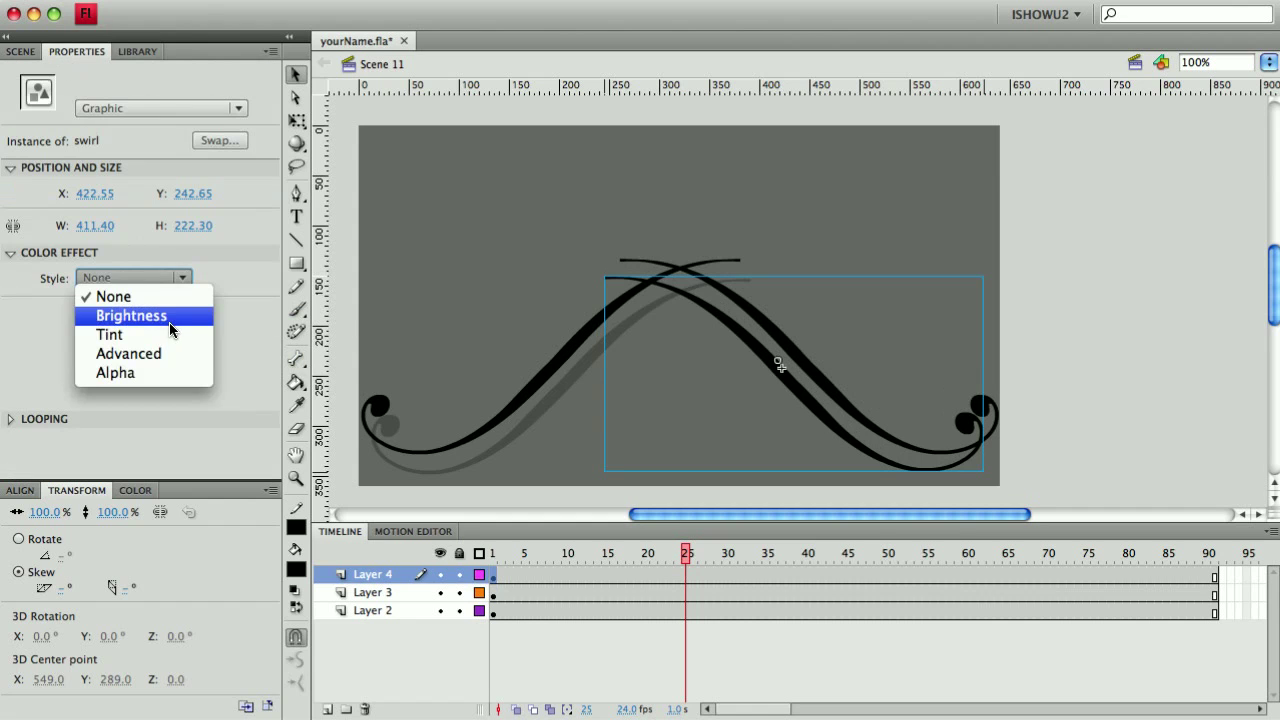
click(160, 380)
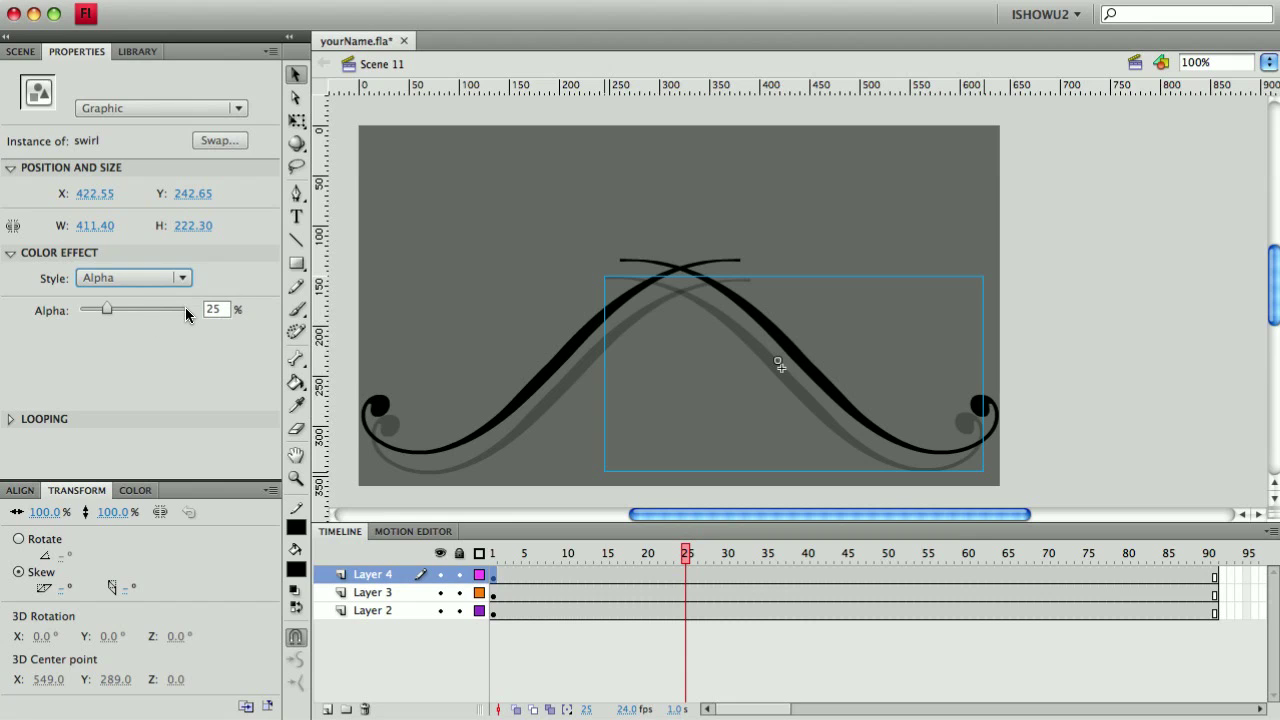
click(1142, 236)
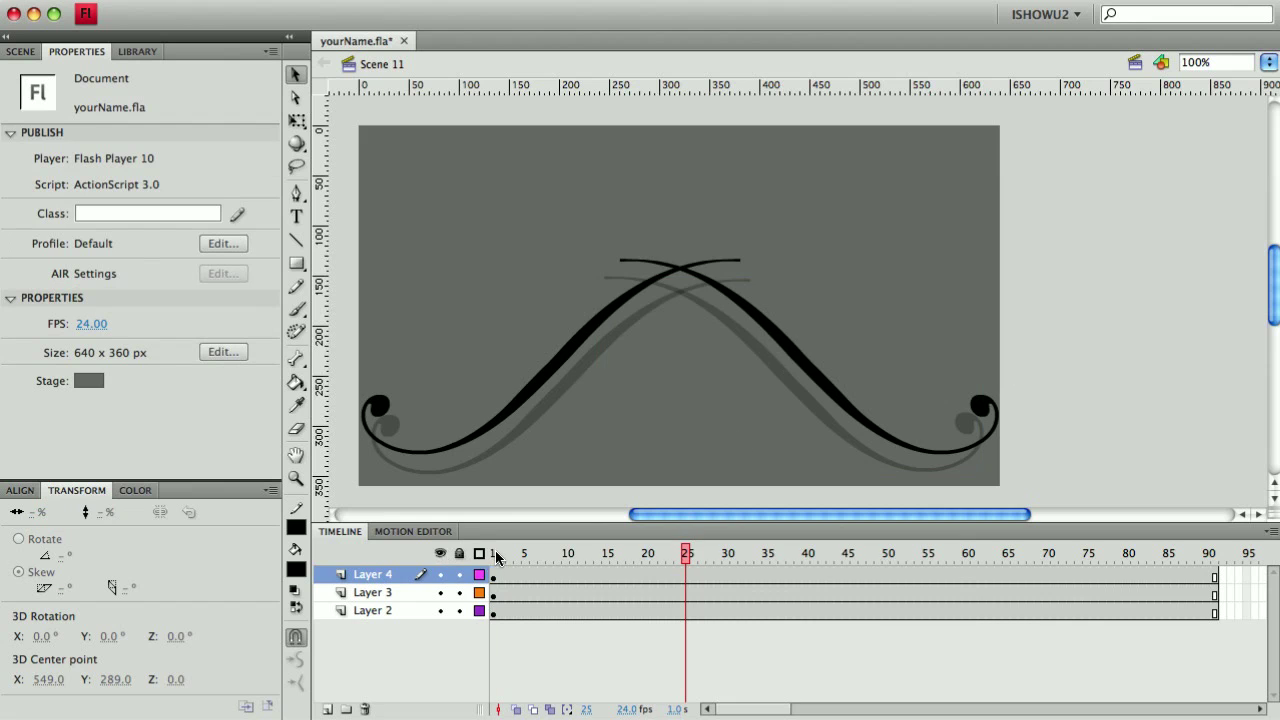
drag(495, 557, 1262, 540)
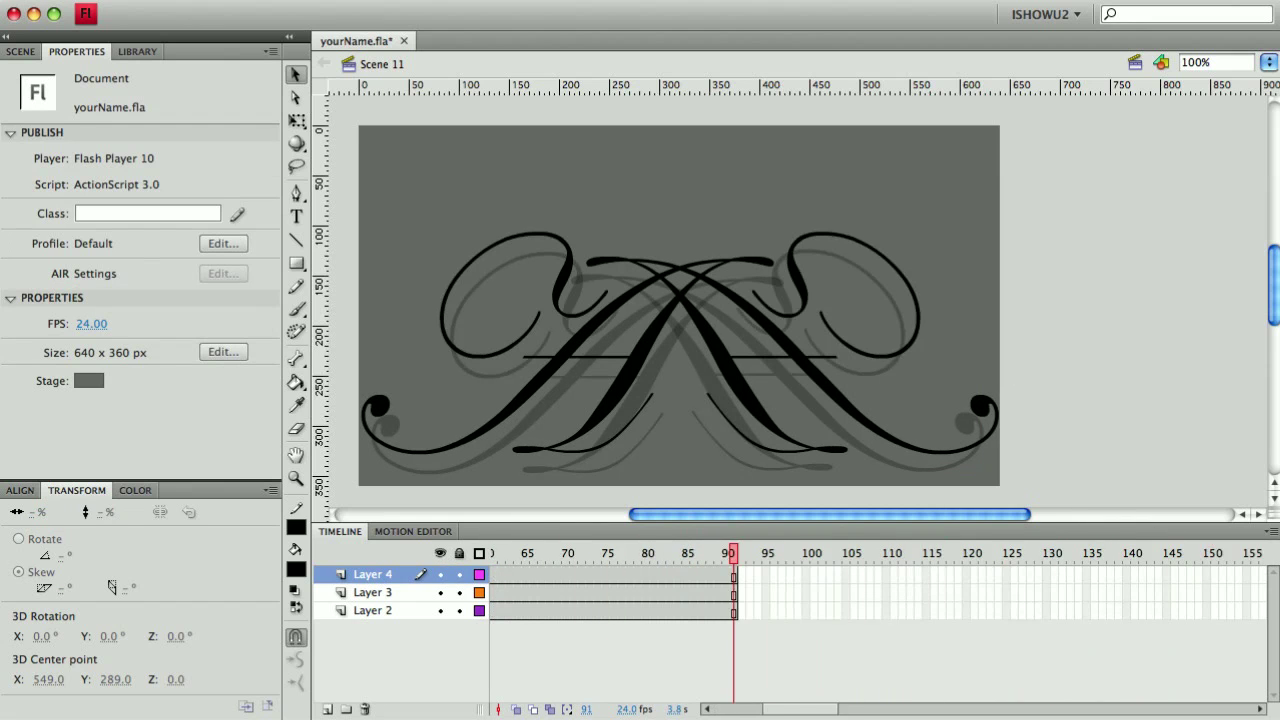